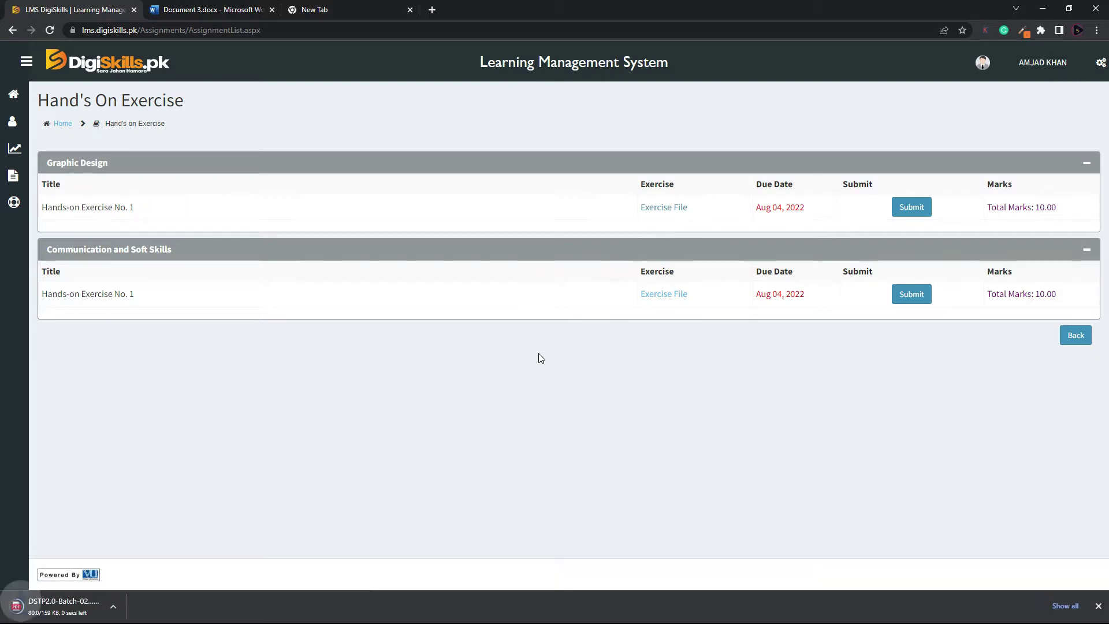
Step: Open the downloaded Graphic Design exercise PDF and read its problem statement on the required design compositions
{"action": "left_click", "coordinate": [79, 611]}
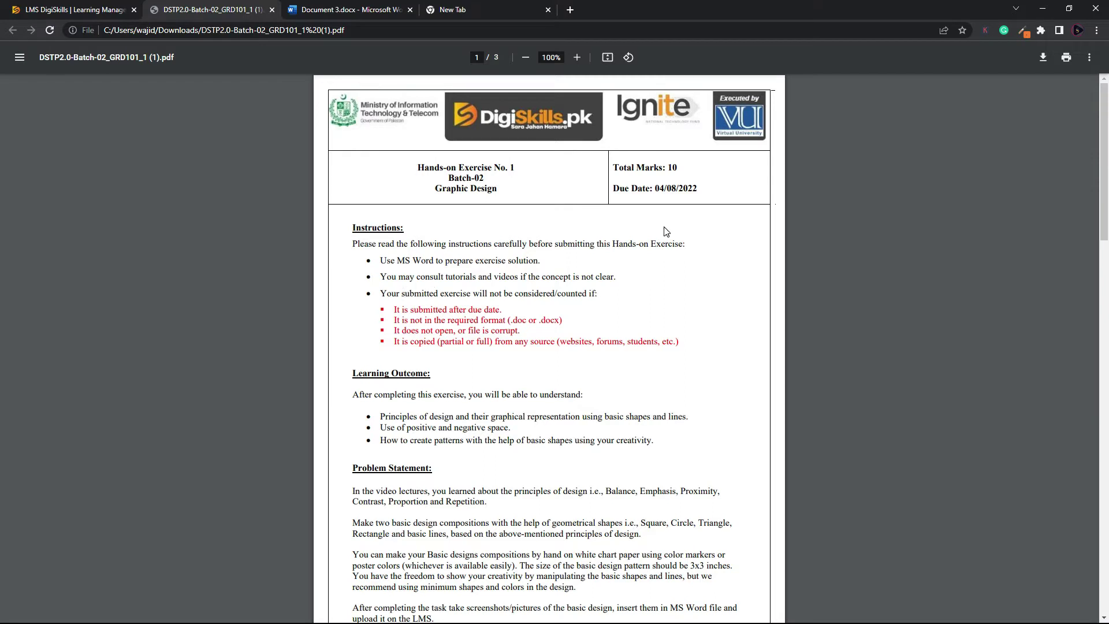
{"action": "scroll", "coordinate": [666, 231], "scroll_direction": "down", "scroll_amount": 4}
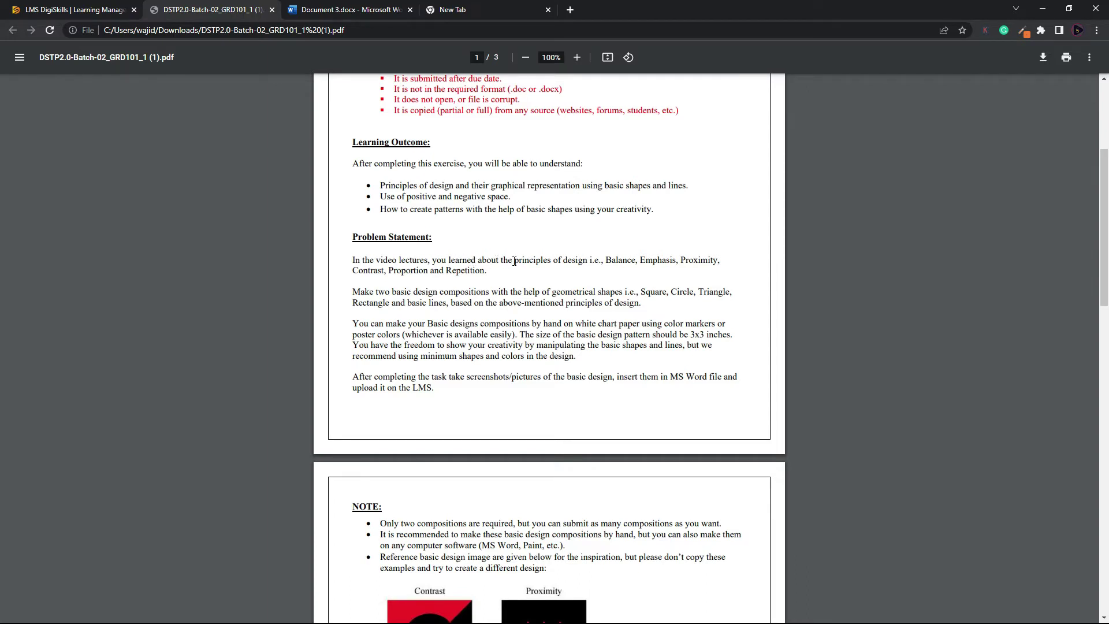
{"action": "left_click_drag", "start_coordinate": [514, 262], "coordinate": [428, 272]}
{"action": "left_click", "coordinate": [411, 296]}
{"action": "left_click_drag", "start_coordinate": [353, 292], "coordinate": [644, 303]}
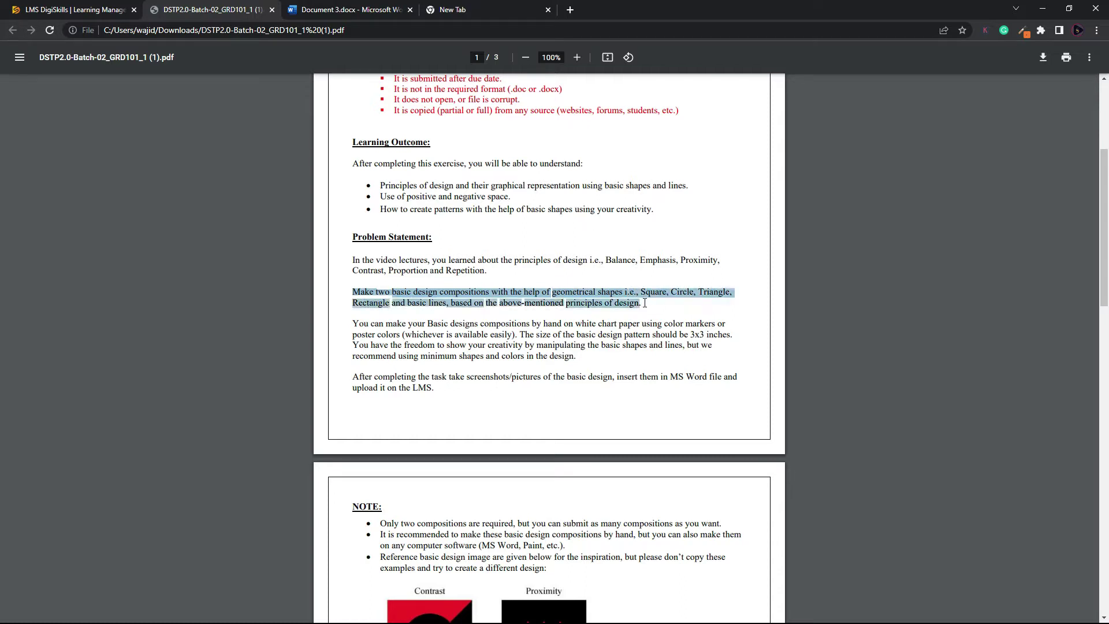
{"action": "left_click", "coordinate": [589, 301]}
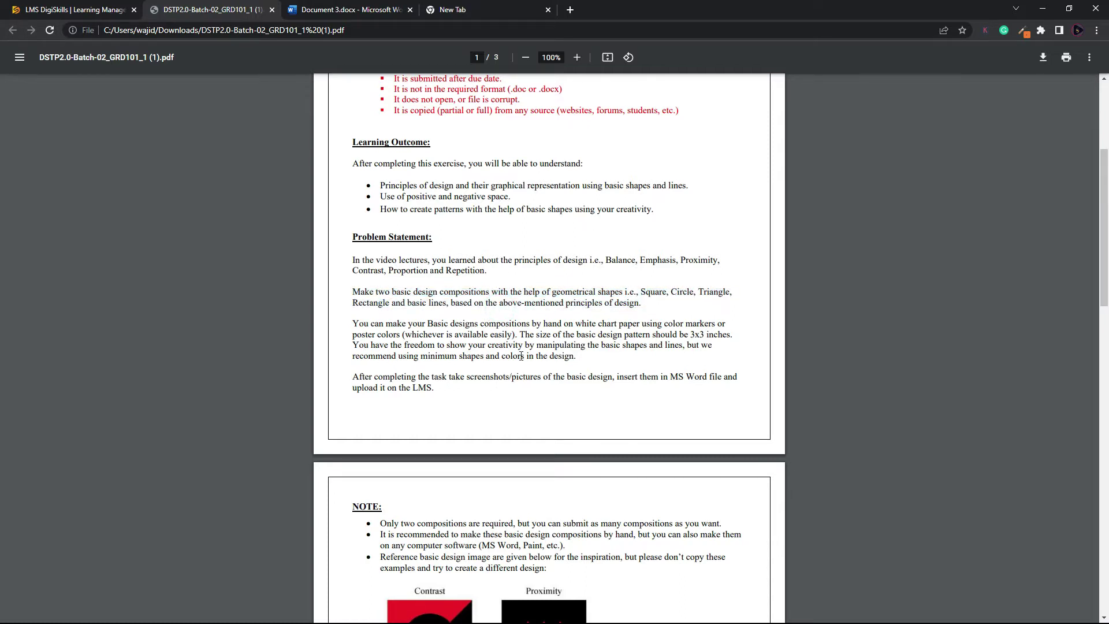
Step: Read the notes on page 2 about the number of compositions, allowed software and copying the reference images
{"action": "scroll", "coordinate": [521, 351], "scroll_direction": "down", "scroll_amount": 3}
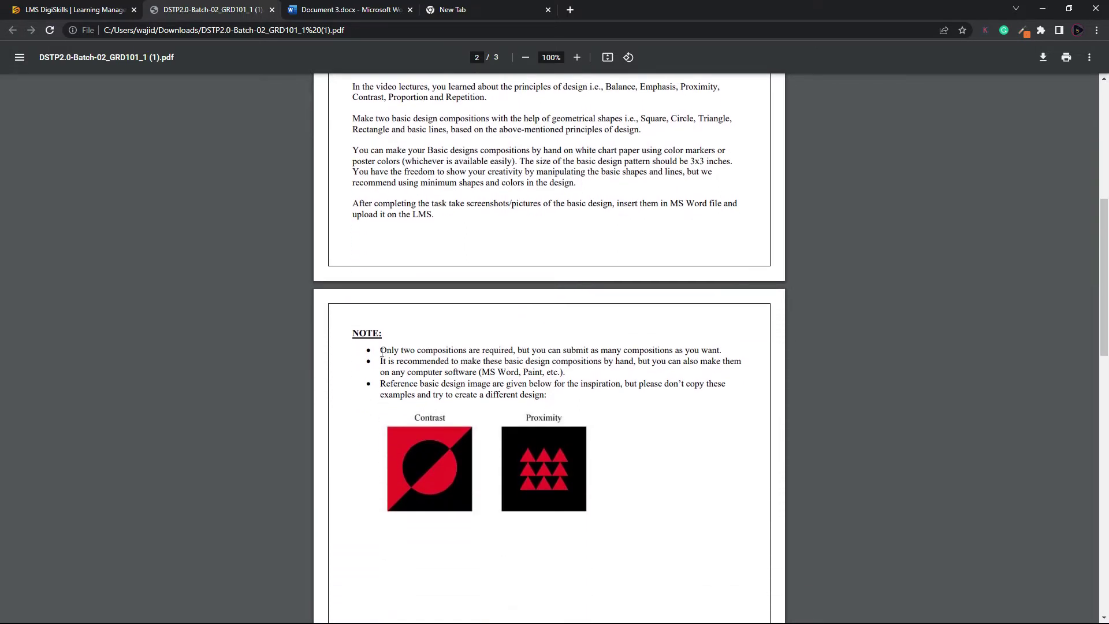
{"action": "left_click_drag", "start_coordinate": [380, 351], "coordinate": [714, 354]}
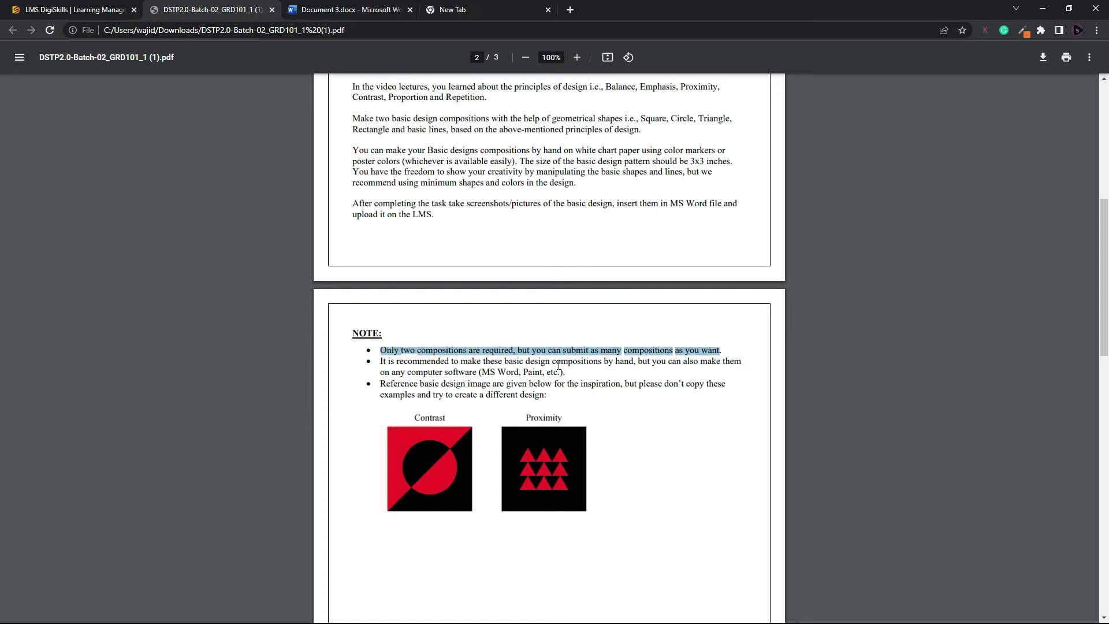
{"action": "left_click", "coordinate": [640, 365]}
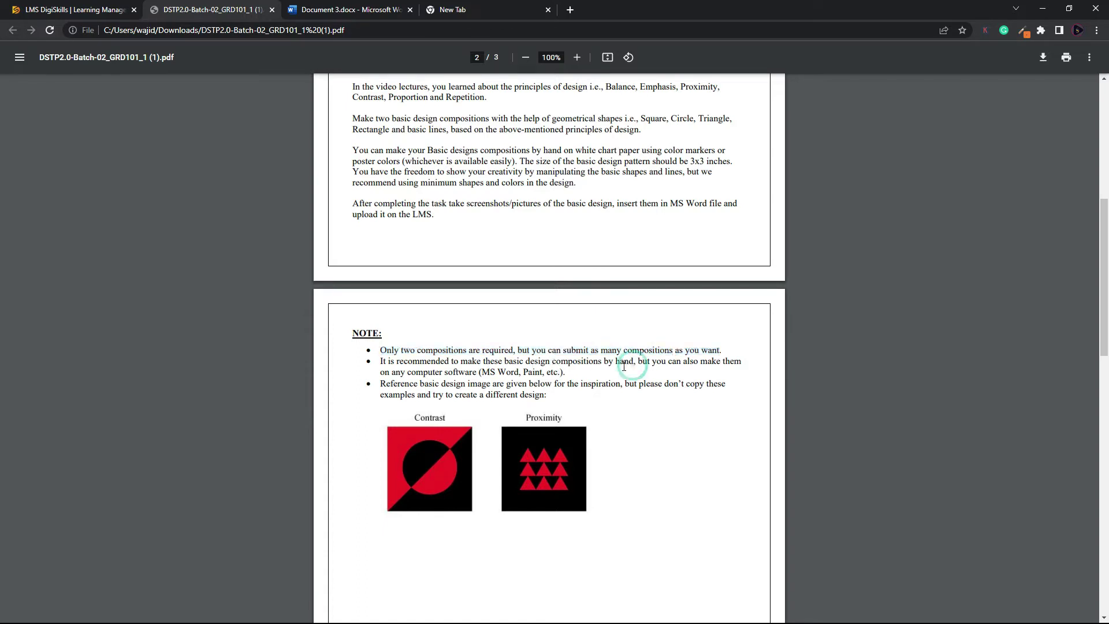
{"action": "left_click_drag", "start_coordinate": [469, 372], "coordinate": [569, 373]}
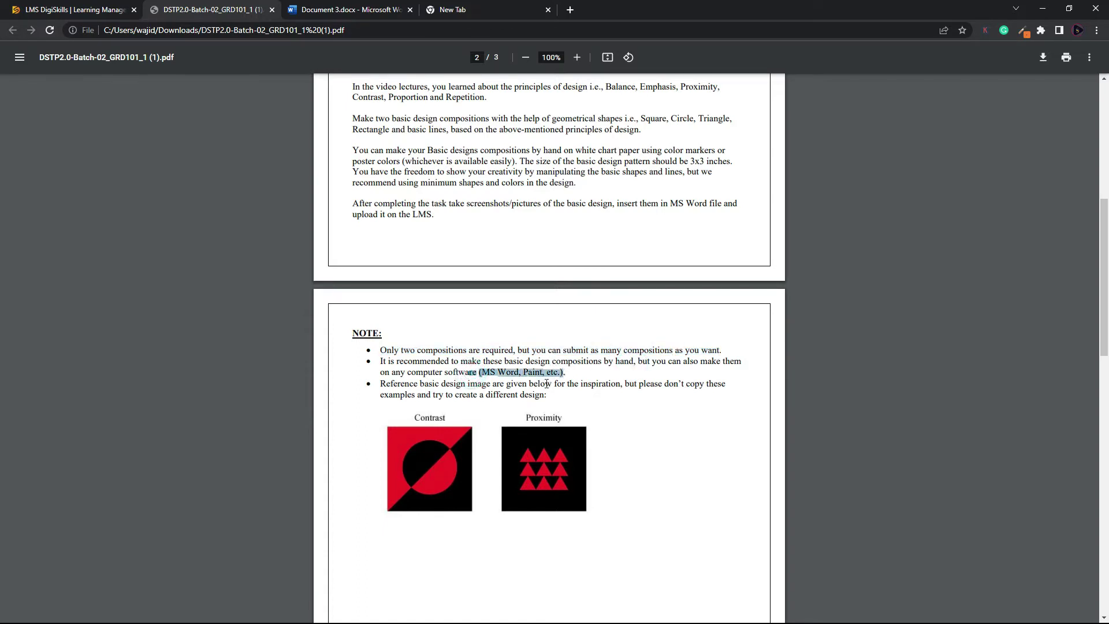
{"action": "left_click", "coordinate": [547, 384]}
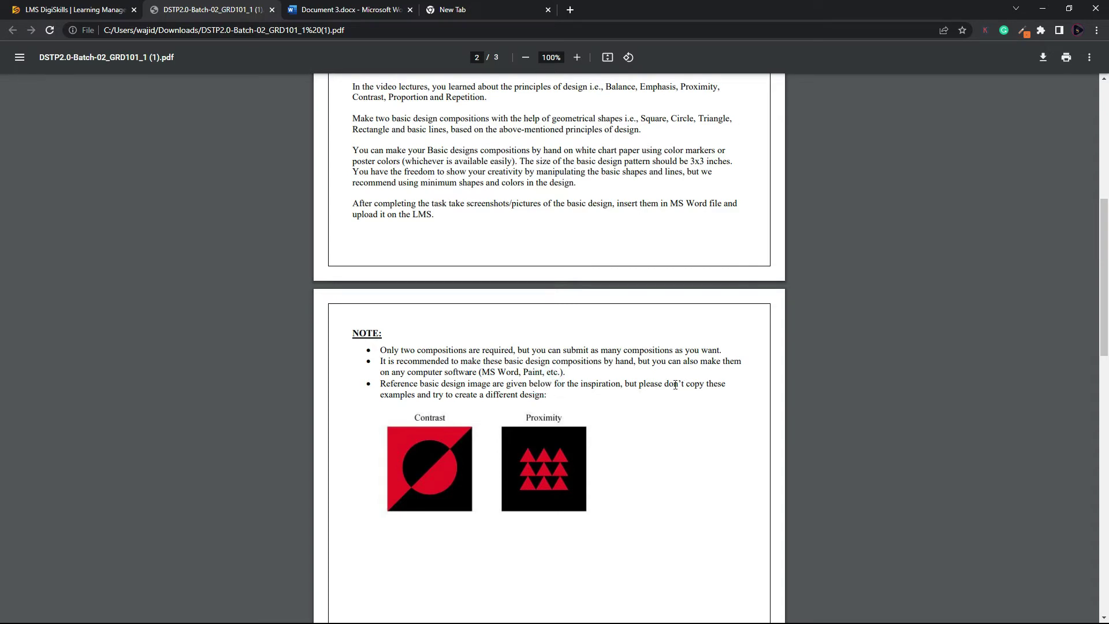
{"action": "left_click_drag", "start_coordinate": [663, 384], "coordinate": [547, 396]}
{"action": "left_click", "coordinate": [578, 382]}
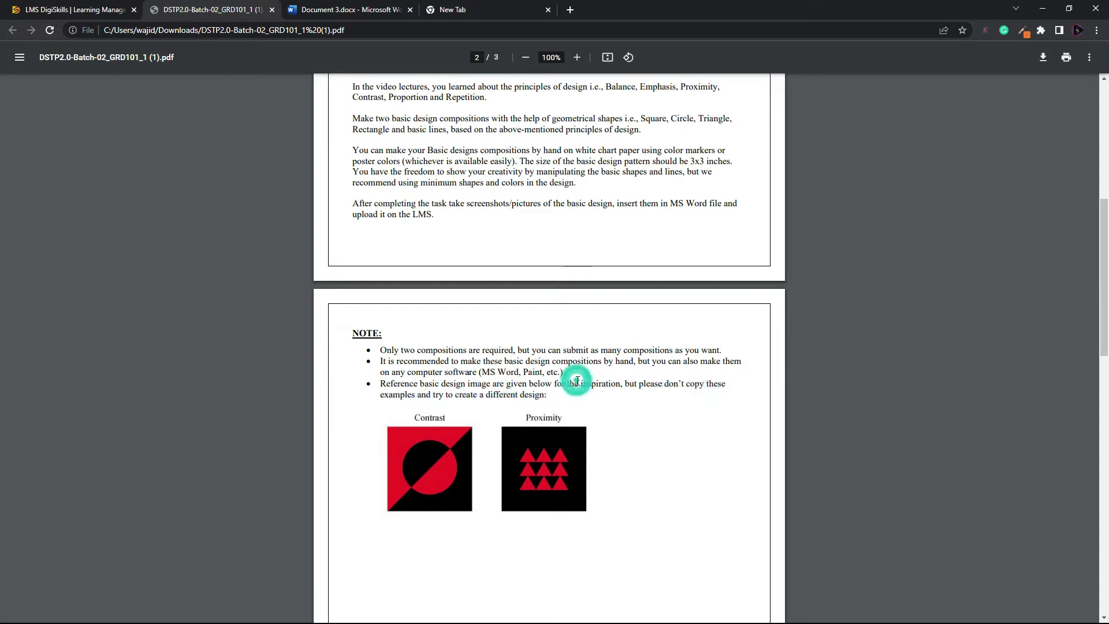
Step: Review the design principles listed in the problem statement on page 1, from Balance to Contrast
{"action": "scroll", "coordinate": [532, 385], "scroll_direction": "up", "scroll_amount": 3}
{"action": "scroll", "coordinate": [532, 386], "scroll_direction": "up", "scroll_amount": 3}
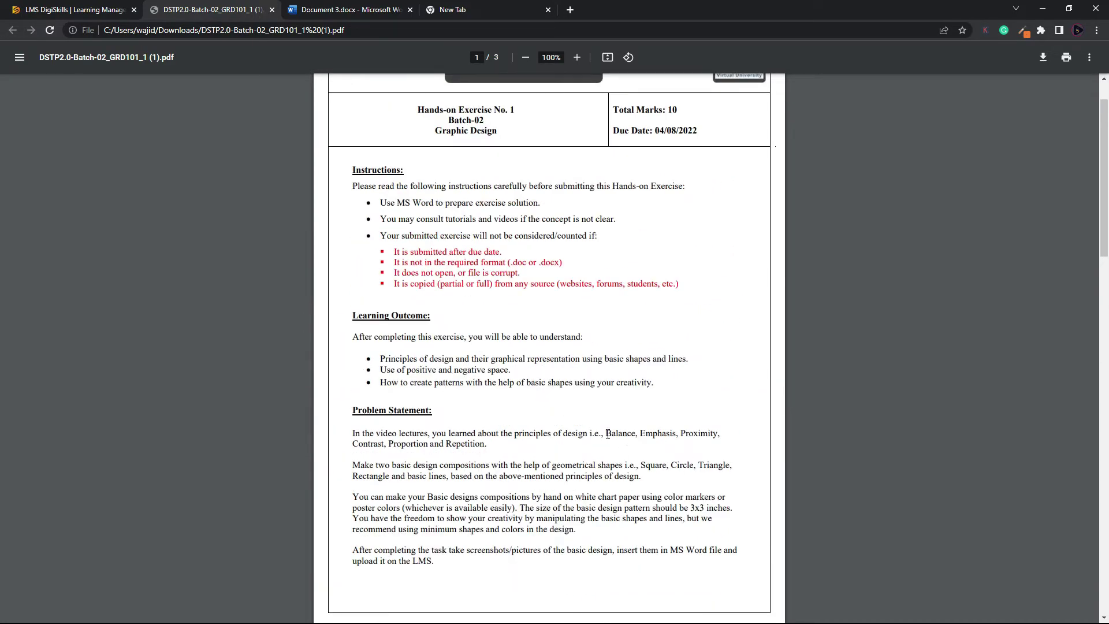
{"action": "left_click_drag", "start_coordinate": [607, 433], "coordinate": [634, 437]}
{"action": "double_click", "coordinate": [370, 445]}
{"action": "left_click", "coordinate": [495, 433]}
Step: Switch to Illustrator and draw a 2000 × 2000 px white square covering the whole artboard
{"action": "left_click", "coordinate": [681, 614]}
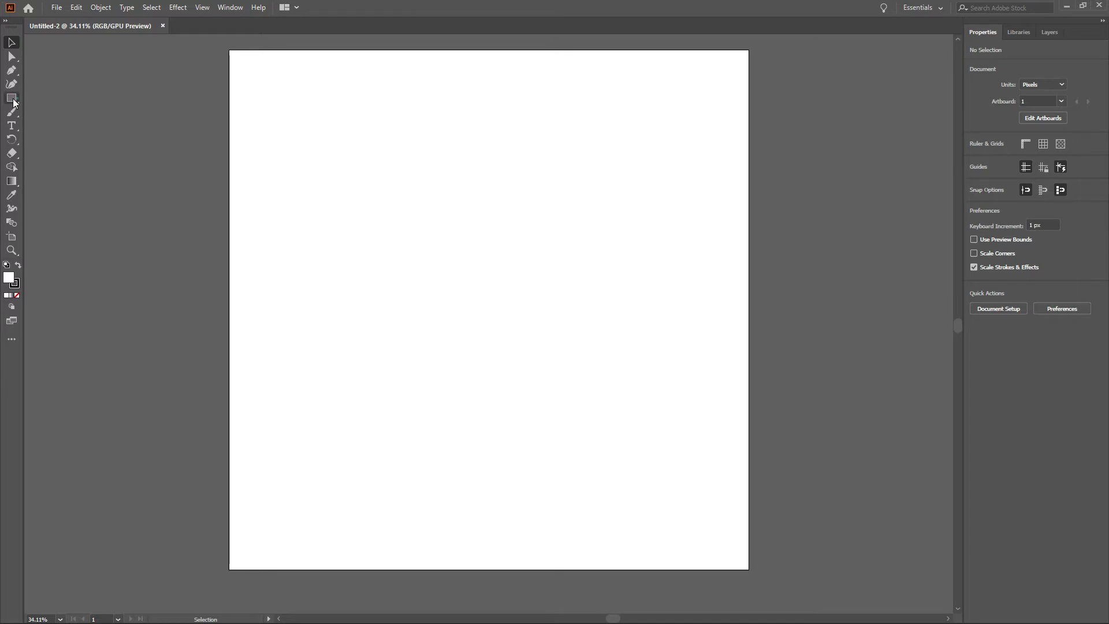
{"action": "key", "text": "m"}
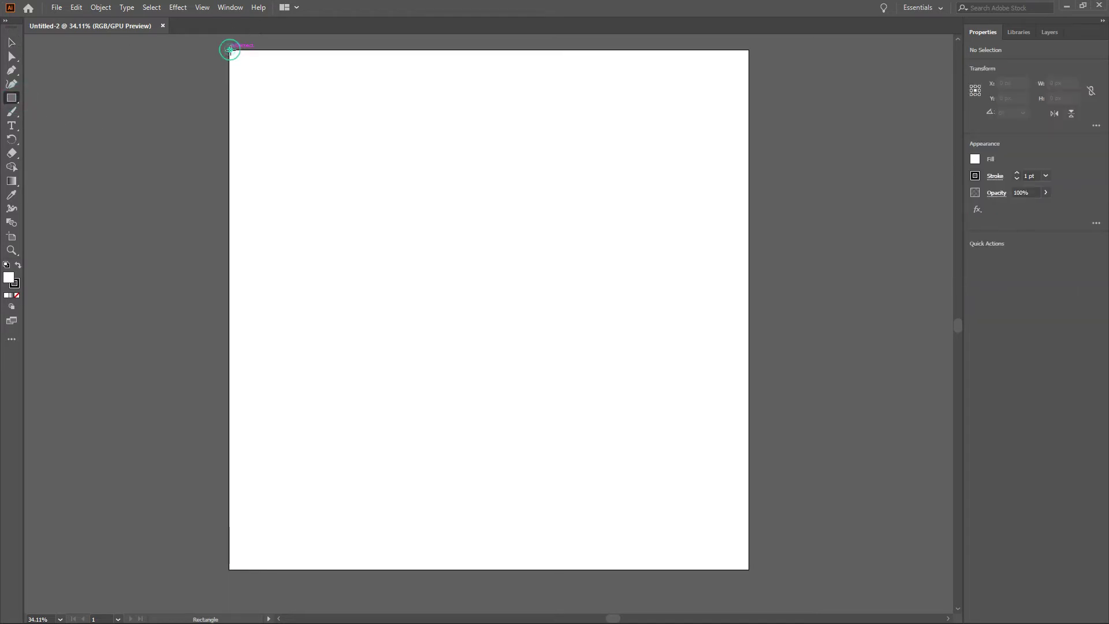
{"action": "left_click_drag", "start_coordinate": [230, 51], "coordinate": [750, 553]}
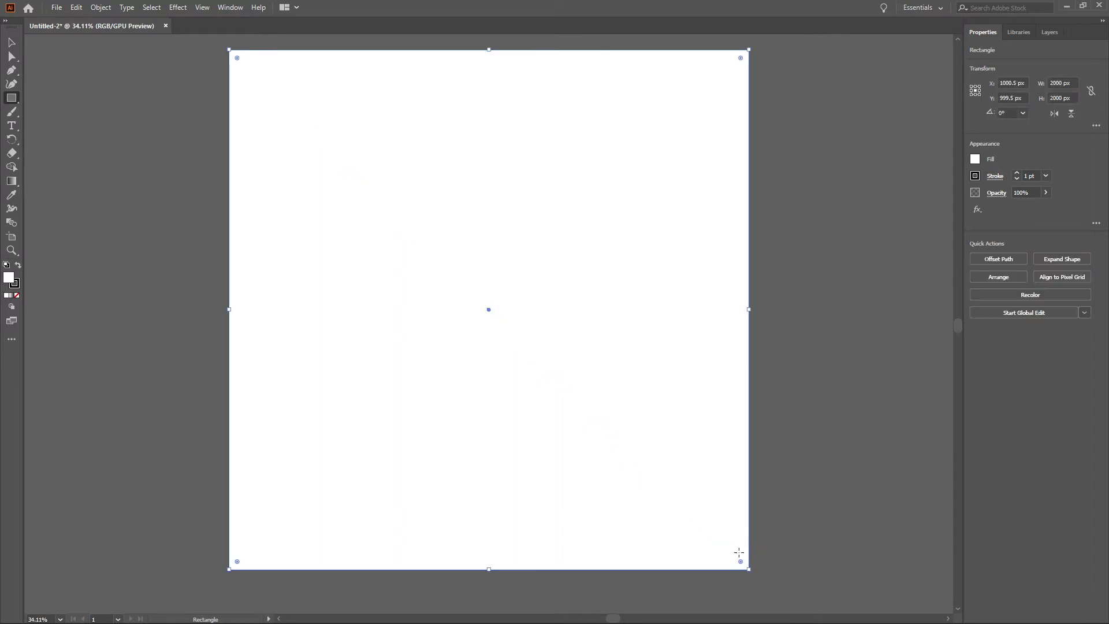
Step: Divide the square into four quadrants with a horizontal and a vertical 2000 px line through its centre
{"action": "left_click", "coordinate": [19, 100]}
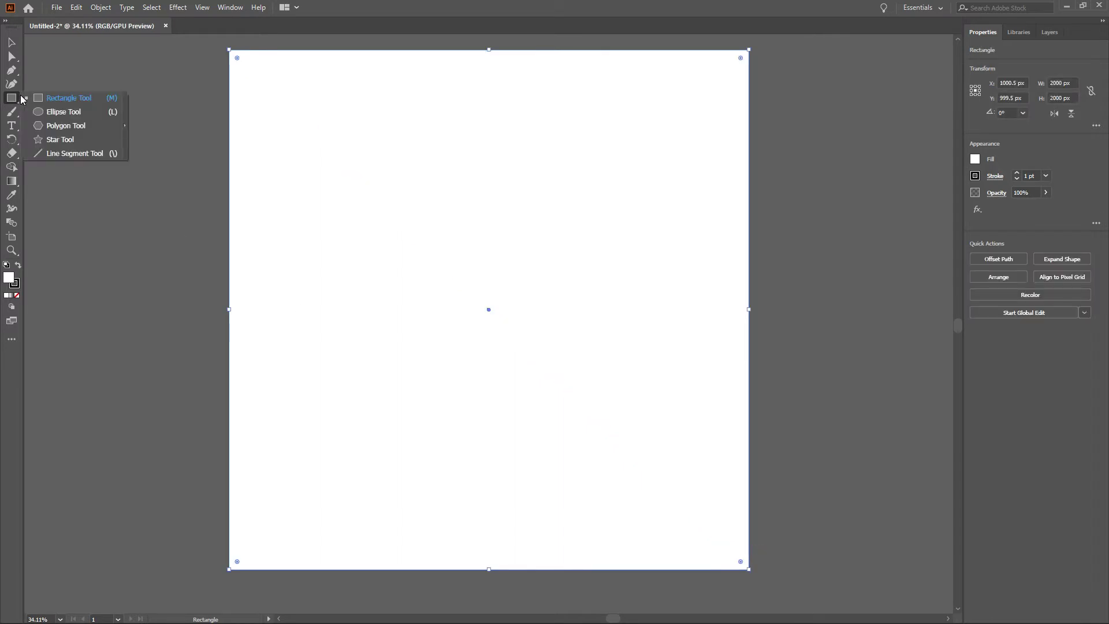
{"action": "left_click", "coordinate": [79, 152]}
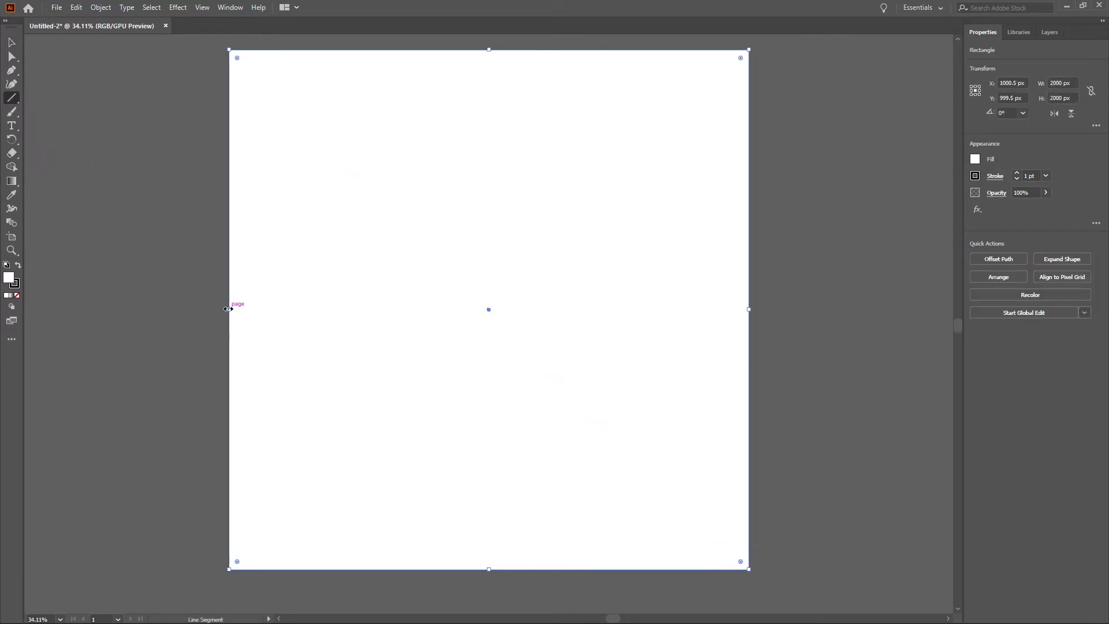
{"action": "left_click_drag", "start_coordinate": [229, 309], "coordinate": [749, 309]}
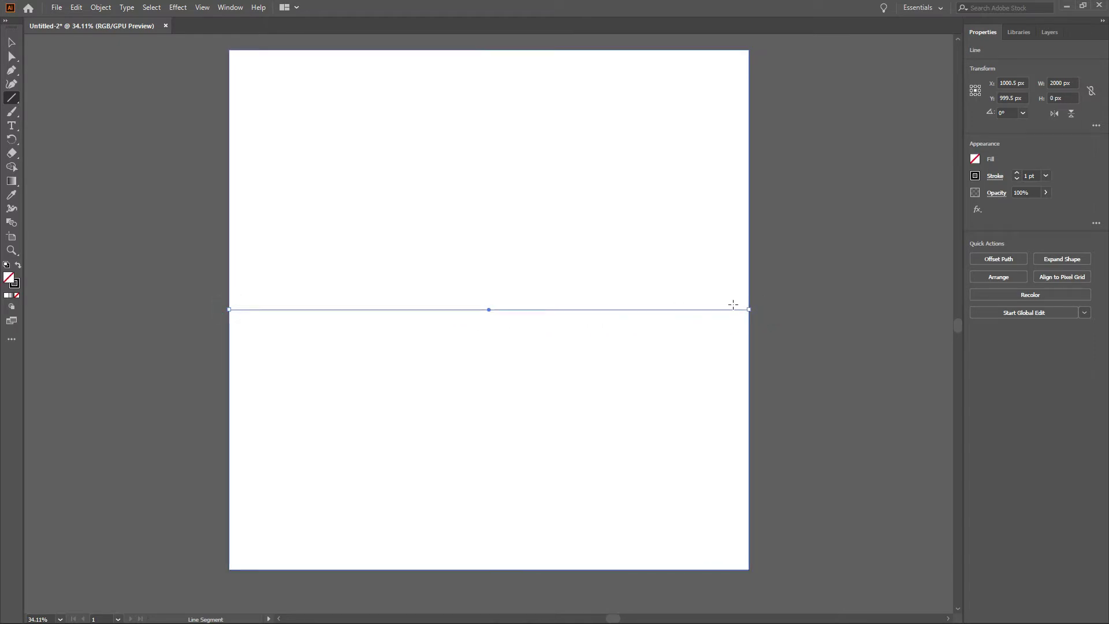
{"action": "left_click", "coordinate": [10, 45]}
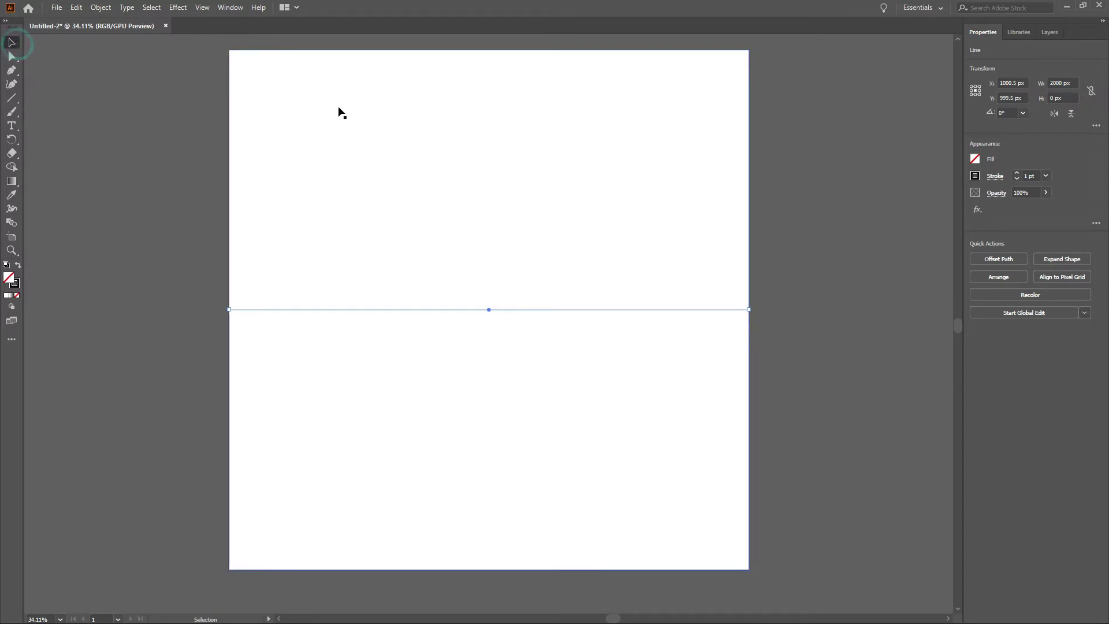
{"action": "left_click", "coordinate": [331, 107]}
{"action": "left_click", "coordinate": [13, 98]}
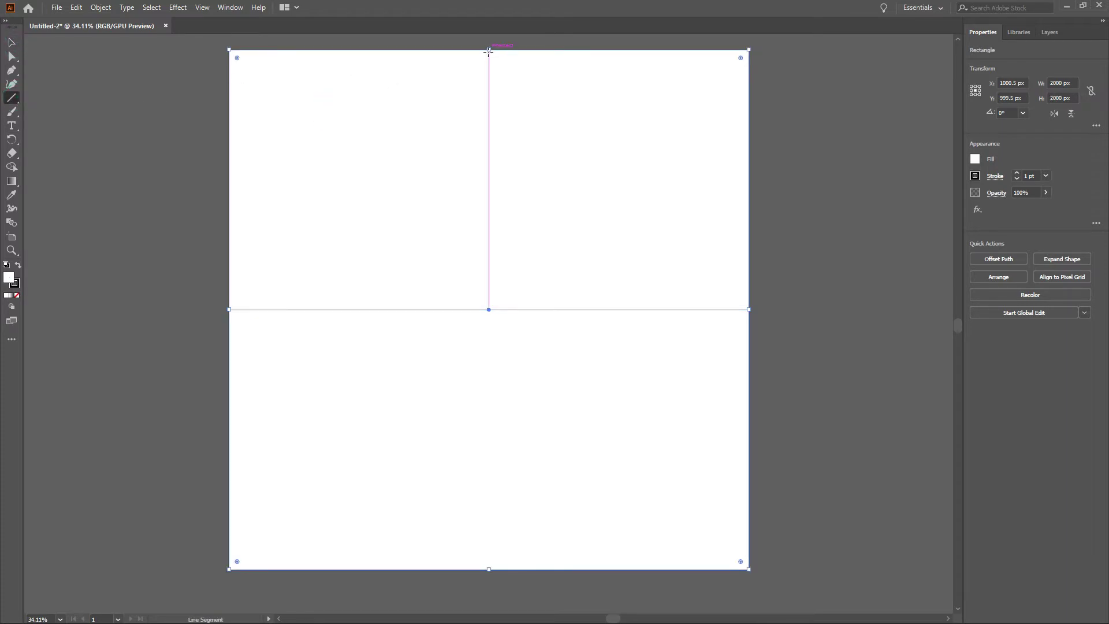
{"action": "left_click_drag", "start_coordinate": [489, 51], "coordinate": [489, 569]}
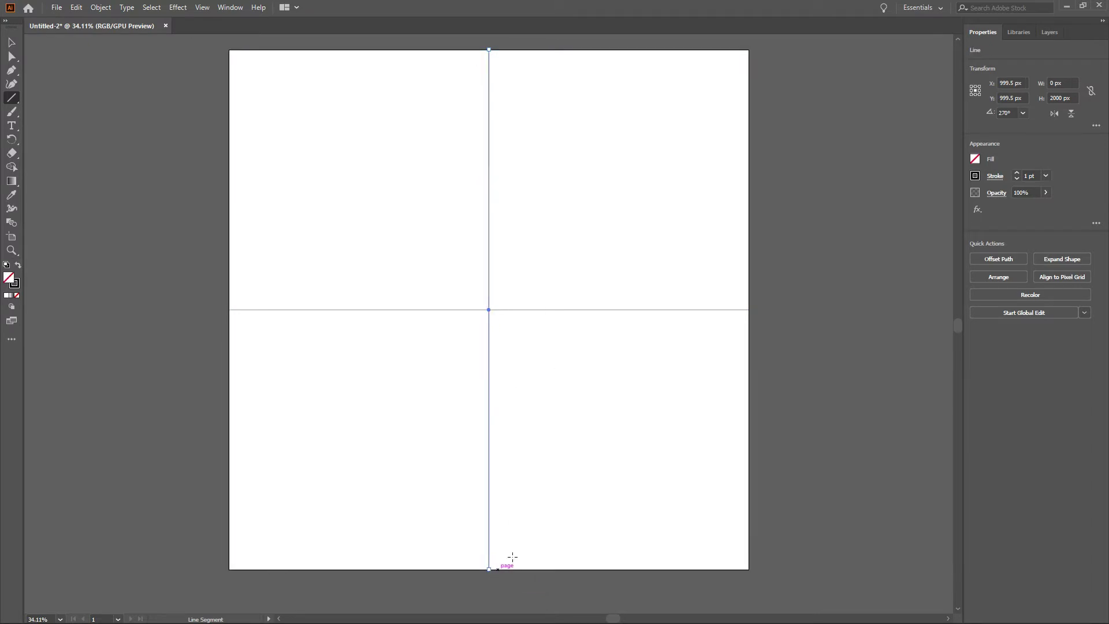
Step: Draw a square of about 880 × 880 px inside the upper-left quadrant
{"action": "right_click", "coordinate": [13, 98]}
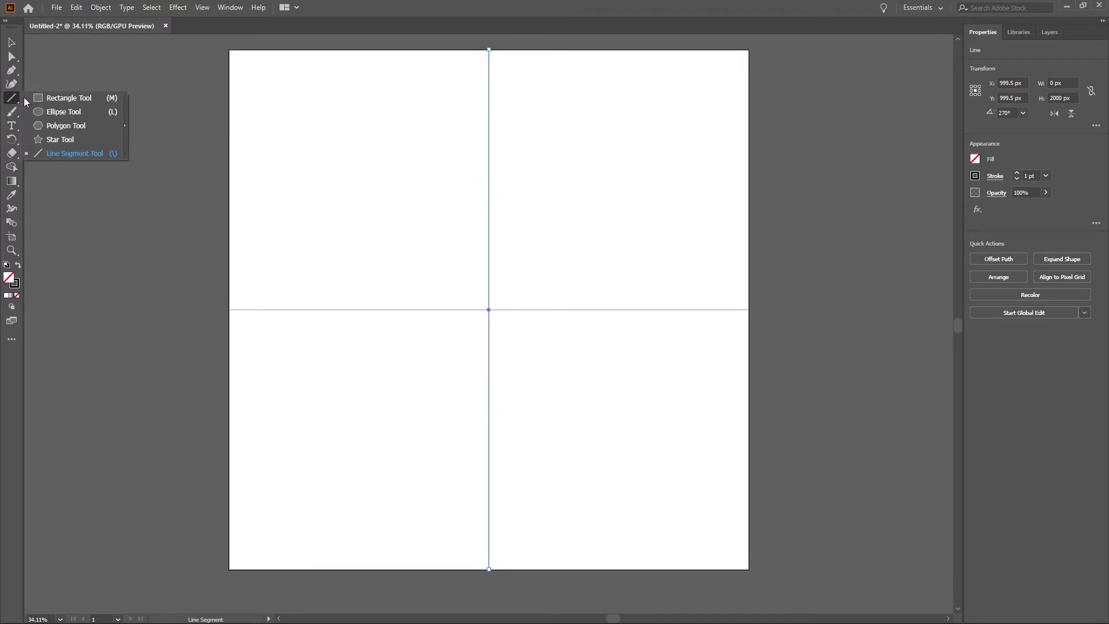
{"action": "left_click", "coordinate": [45, 98]}
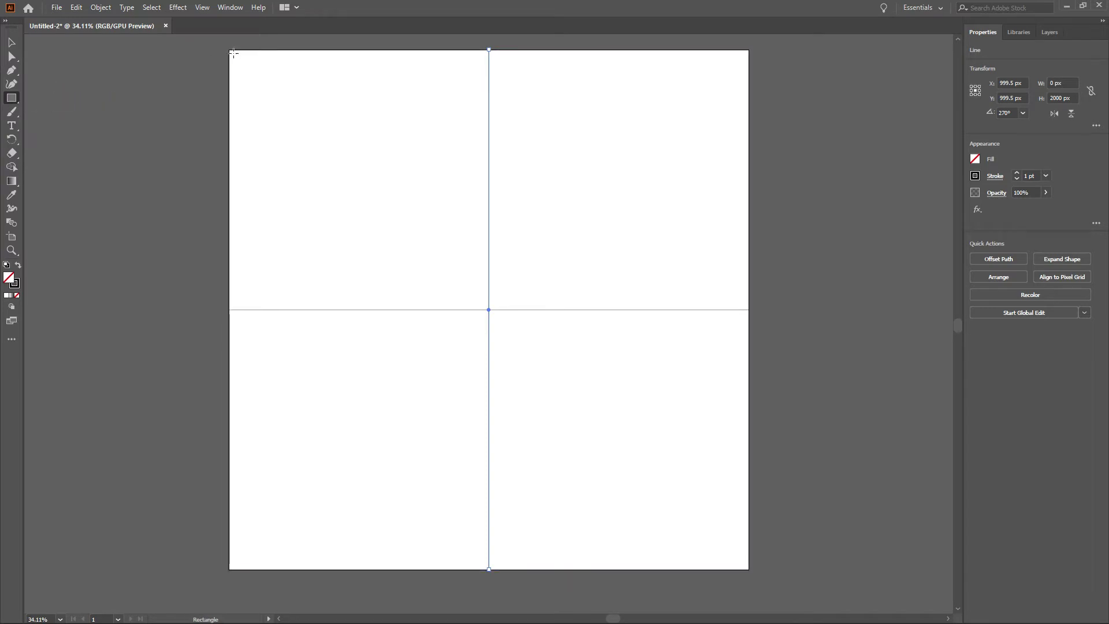
{"action": "left_click_drag", "start_coordinate": [233, 54], "coordinate": [463, 250]}
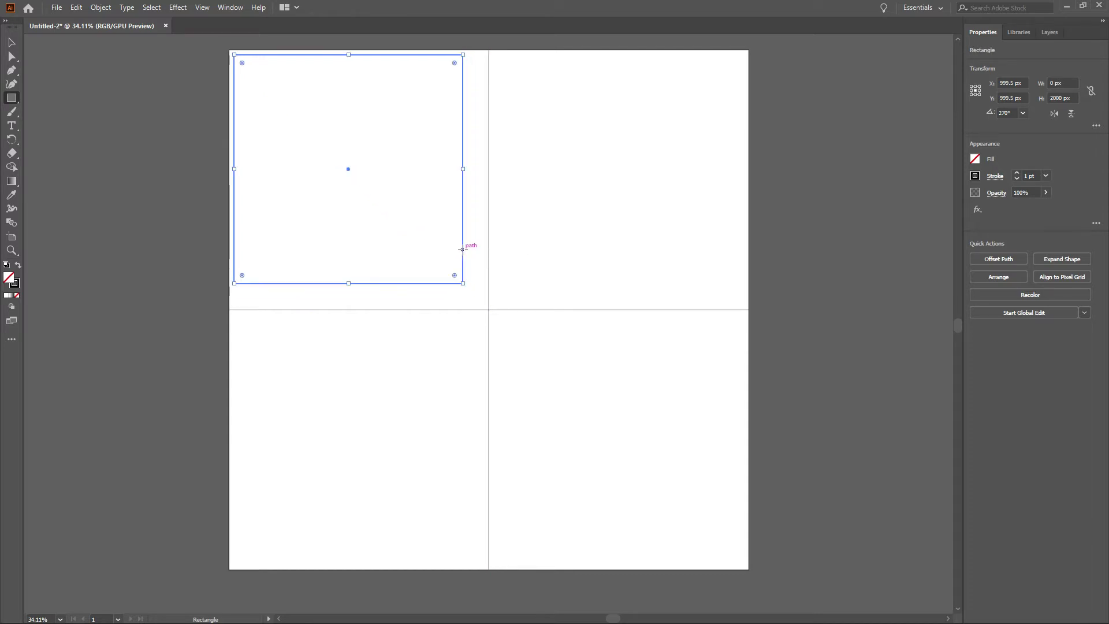
Step: Move the 880 px square to about X 497.5, Y 474.5 px and swap its fill and stroke for a solid black fill
{"action": "left_click", "coordinate": [12, 42]}
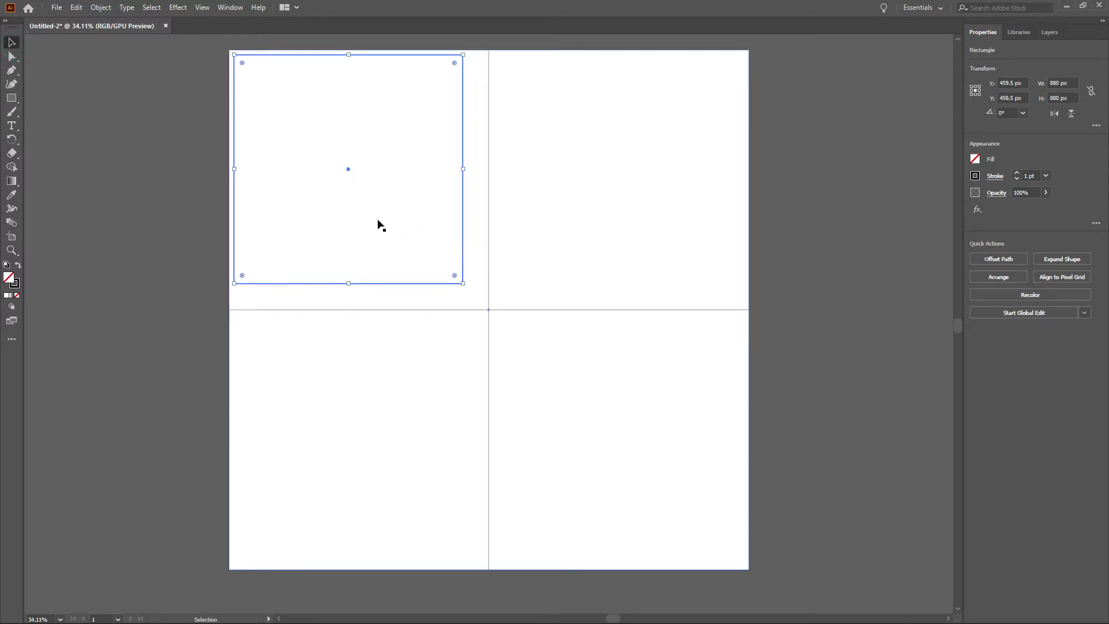
{"action": "left_click", "coordinate": [154, 179]}
{"action": "left_click", "coordinate": [313, 283]}
{"action": "left_click", "coordinate": [346, 291]}
{"action": "left_click", "coordinate": [346, 283]}
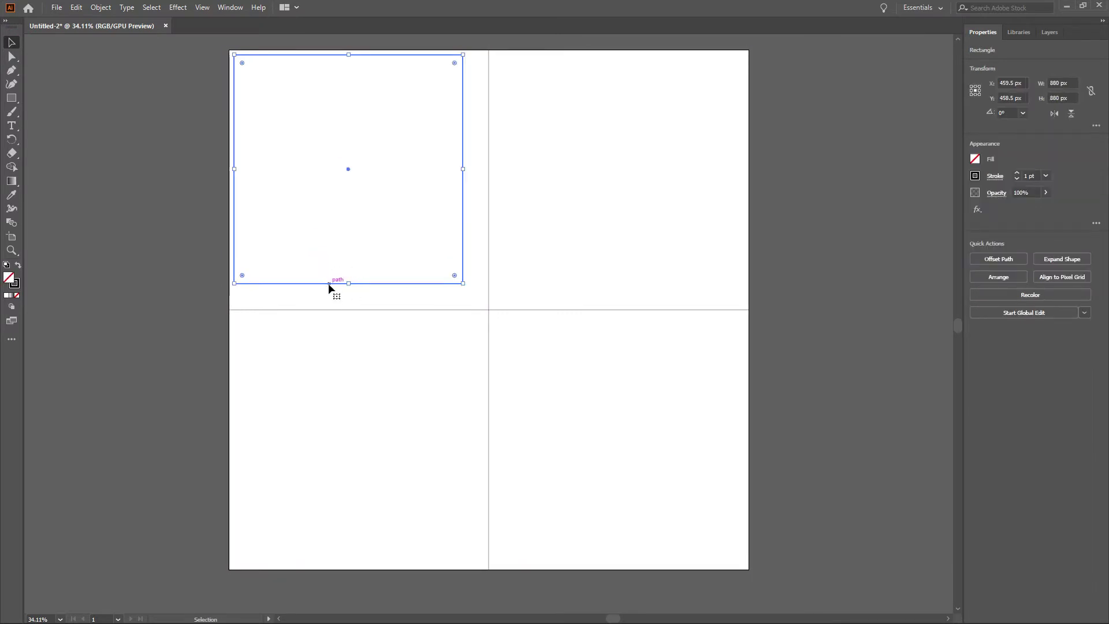
{"action": "left_click_drag", "start_coordinate": [329, 284], "coordinate": [338, 286]}
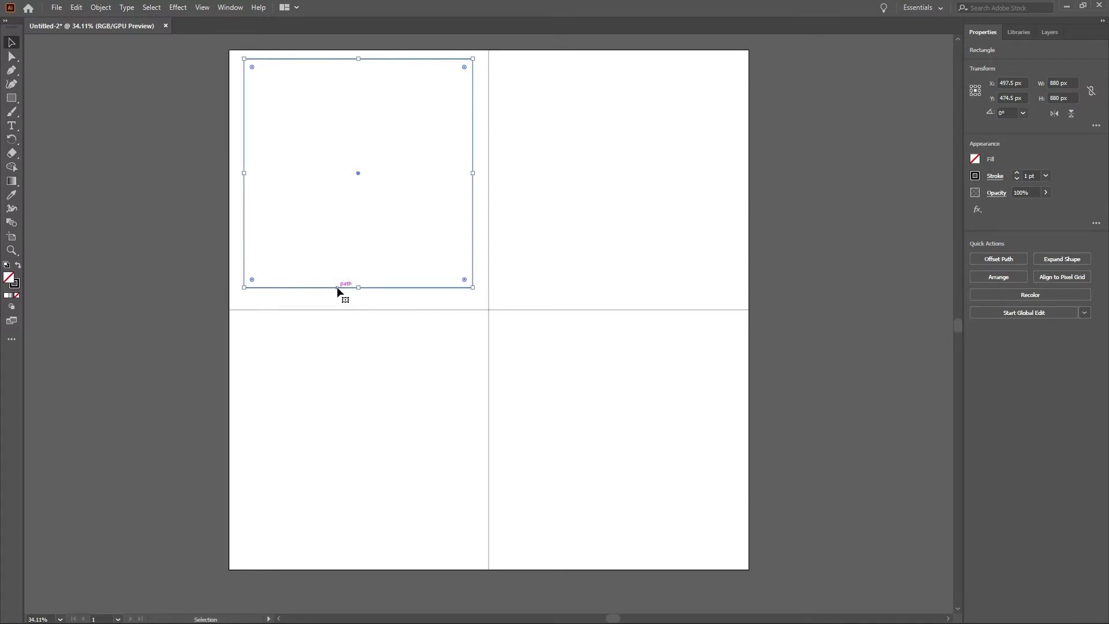
{"action": "left_click", "coordinate": [19, 267]}
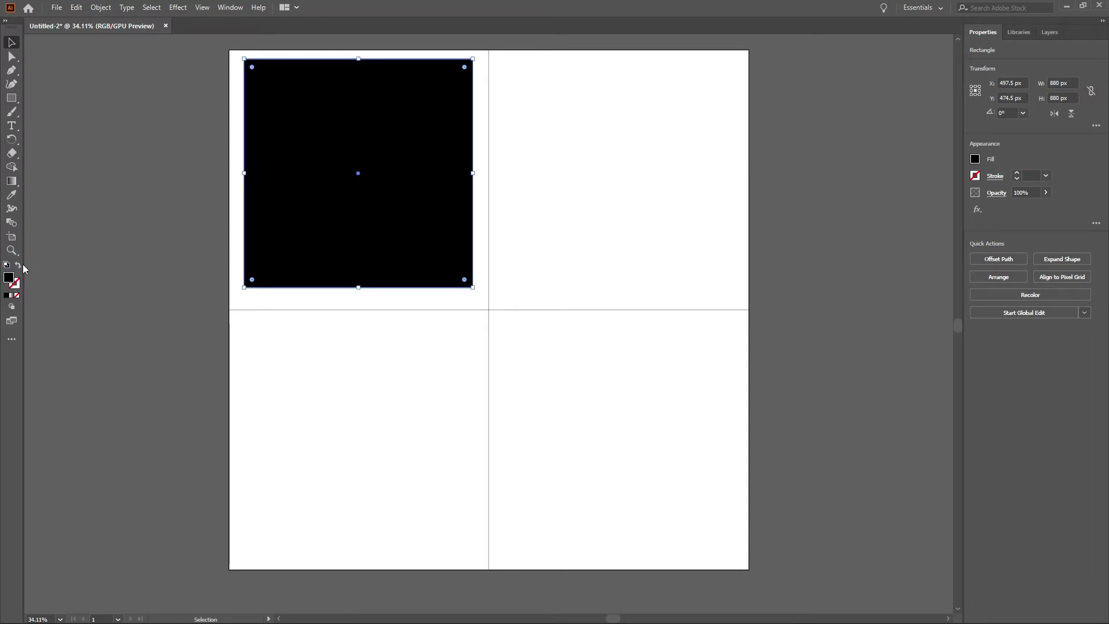
Step: Draw an 880 × 440 px rectangle over the upper half of the black square and fill it with light grey
{"action": "left_click", "coordinate": [11, 98]}
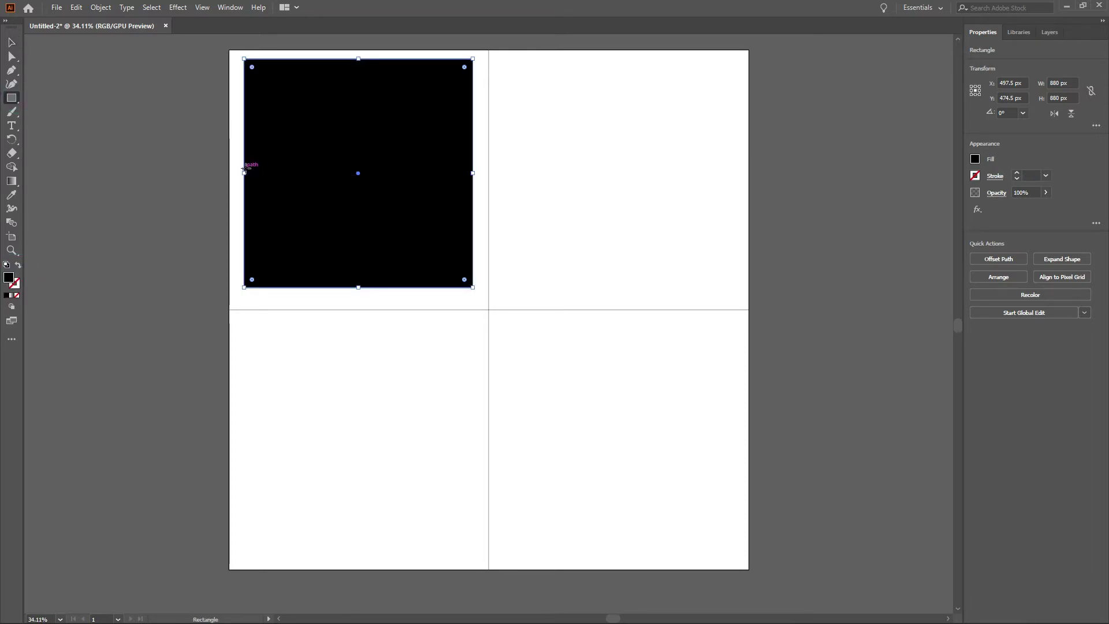
{"action": "left_click", "coordinate": [11, 42]}
{"action": "left_click", "coordinate": [85, 77]}
{"action": "left_click", "coordinate": [16, 99]}
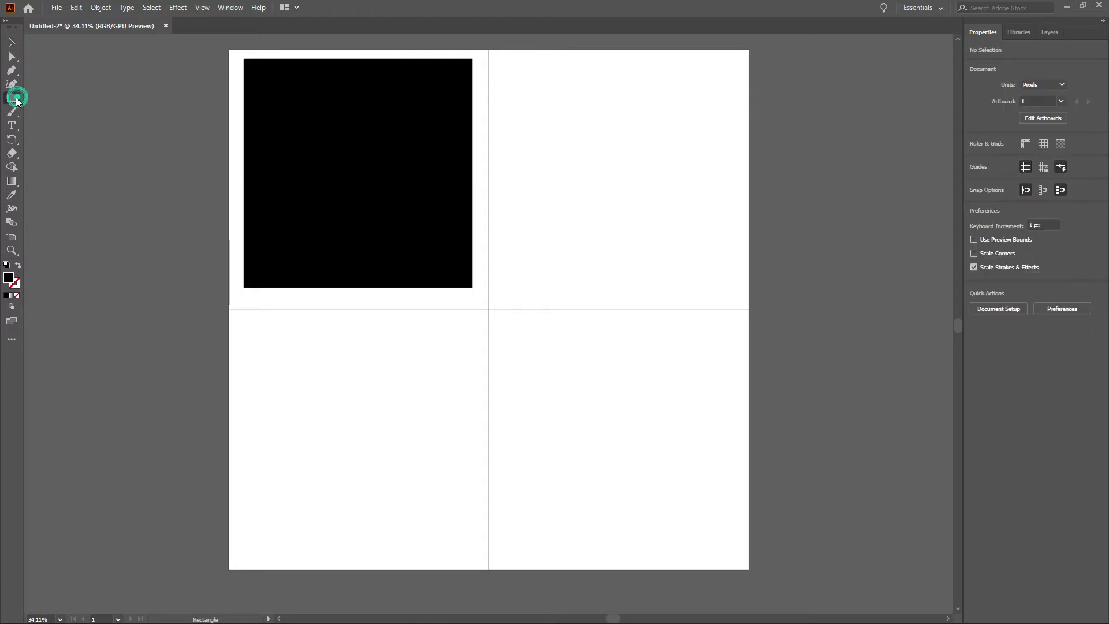
{"action": "left_click_drag", "start_coordinate": [244, 59], "coordinate": [473, 173]}
{"action": "double_click", "coordinate": [8, 279]}
{"action": "left_click", "coordinate": [749, 142]}
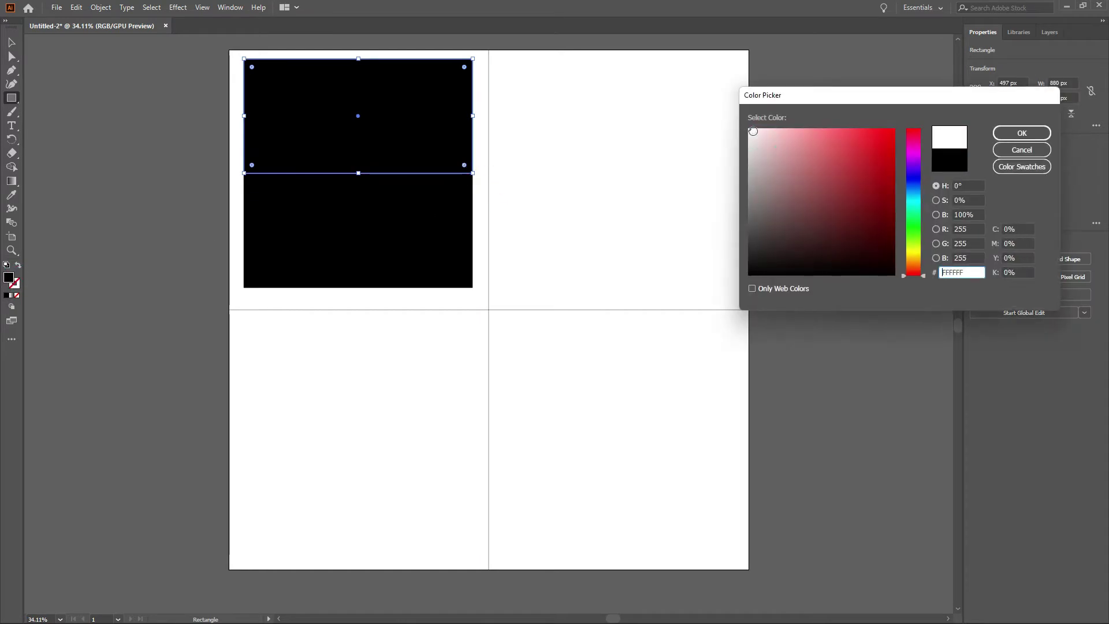
{"action": "left_click", "coordinate": [1021, 133]}
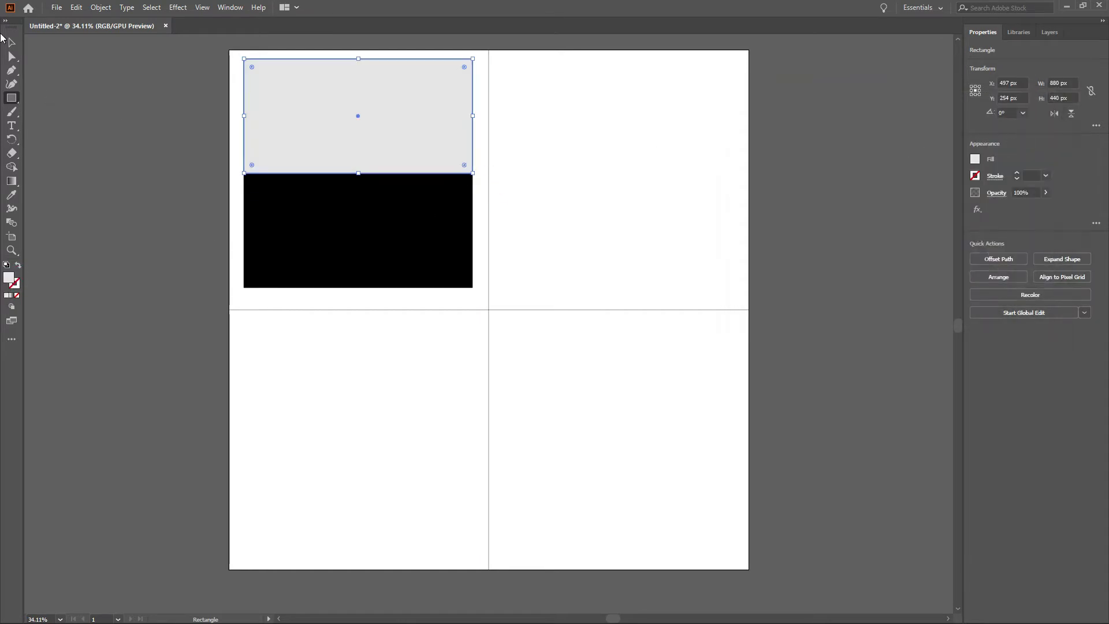
Step: Draw an 880 × 440 px rectangle exactly over the lower half of the black square
{"action": "left_click", "coordinate": [12, 56]}
{"action": "left_click", "coordinate": [318, 199]}
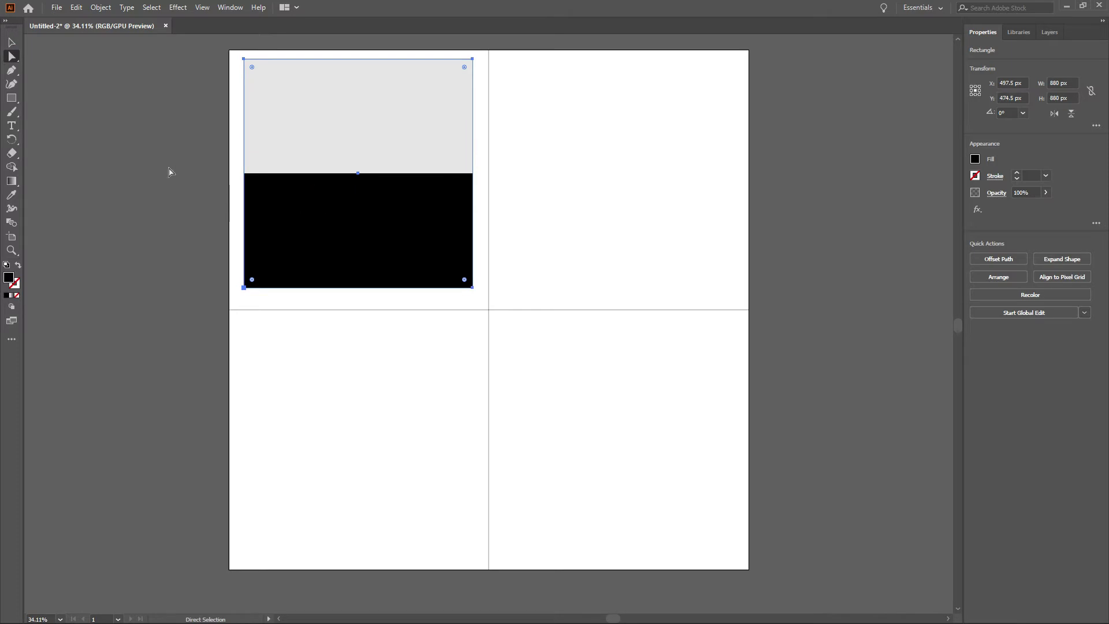
{"action": "key", "text": "m"}
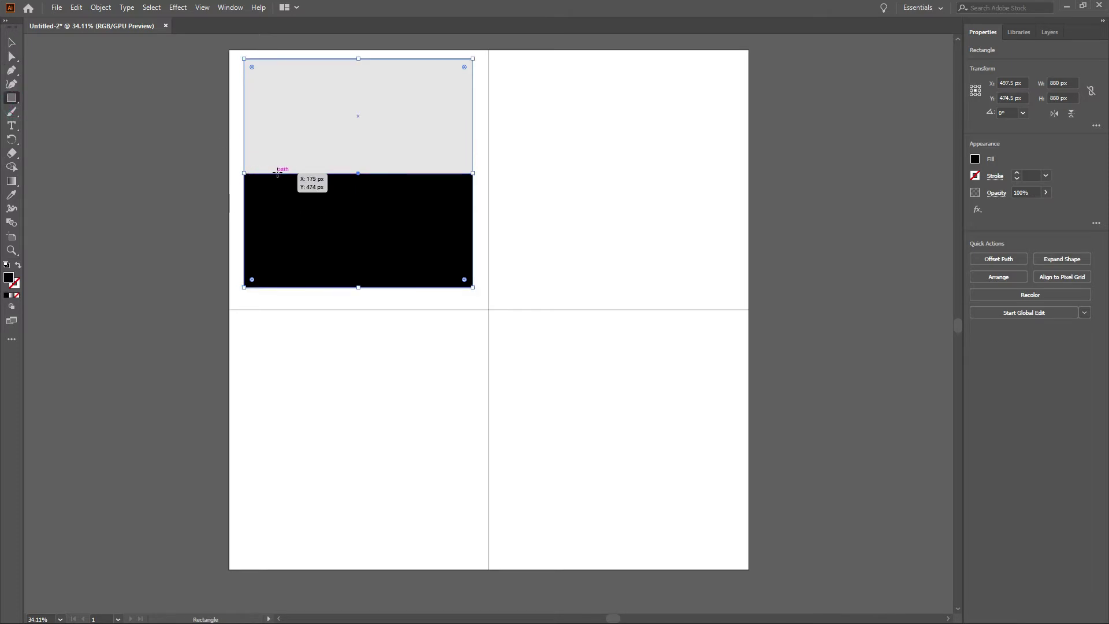
{"action": "key", "text": "ctrl+shift+a"}
{"action": "left_click_drag", "start_coordinate": [473, 173], "coordinate": [244, 288]}
Step: Fill the lower 880 × 440 px rectangle with a strong red and deselect it
{"action": "left_click", "coordinate": [16, 277]}
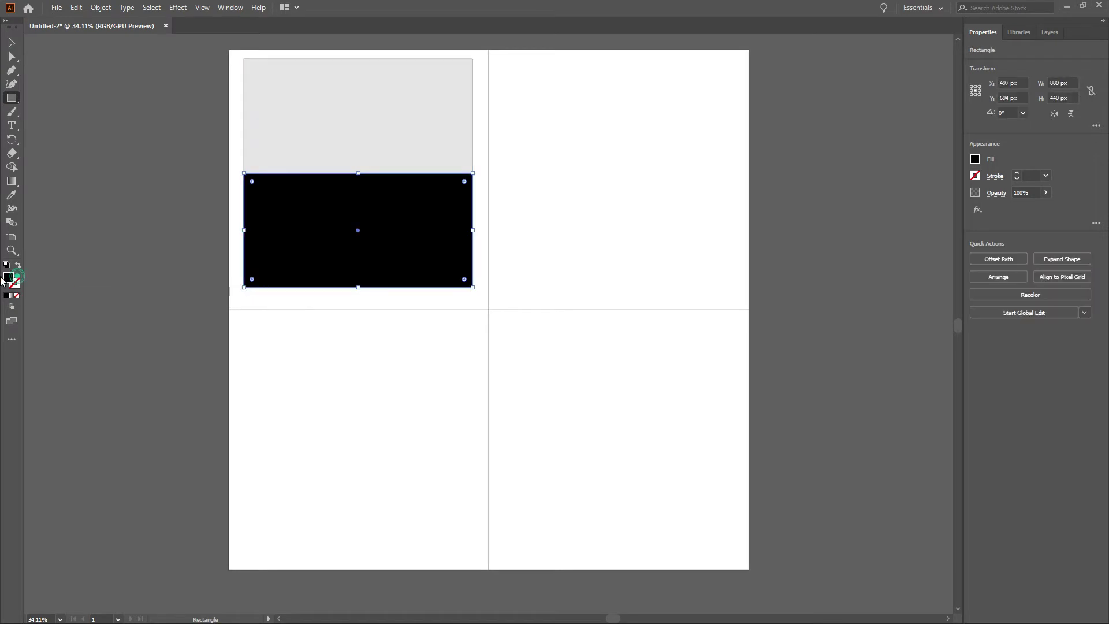
{"action": "left_click", "coordinate": [5, 278]}
{"action": "mouse_move", "coordinate": [919, 190]}
{"action": "left_mouse_down"}
{"action": "mouse_move", "coordinate": [918, 178]}
{"action": "mouse_move", "coordinate": [917, 197]}
{"action": "left_mouse_up"}
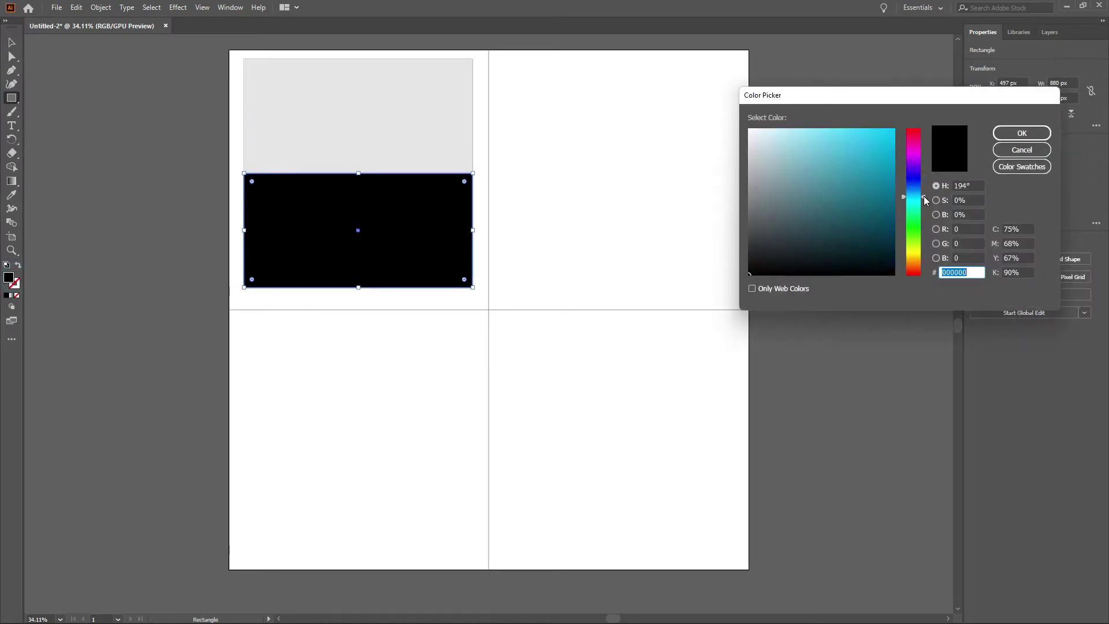
{"action": "left_click", "coordinate": [891, 182]}
{"action": "left_click_drag", "start_coordinate": [909, 146], "coordinate": [909, 129]}
{"action": "left_click", "coordinate": [882, 142]}
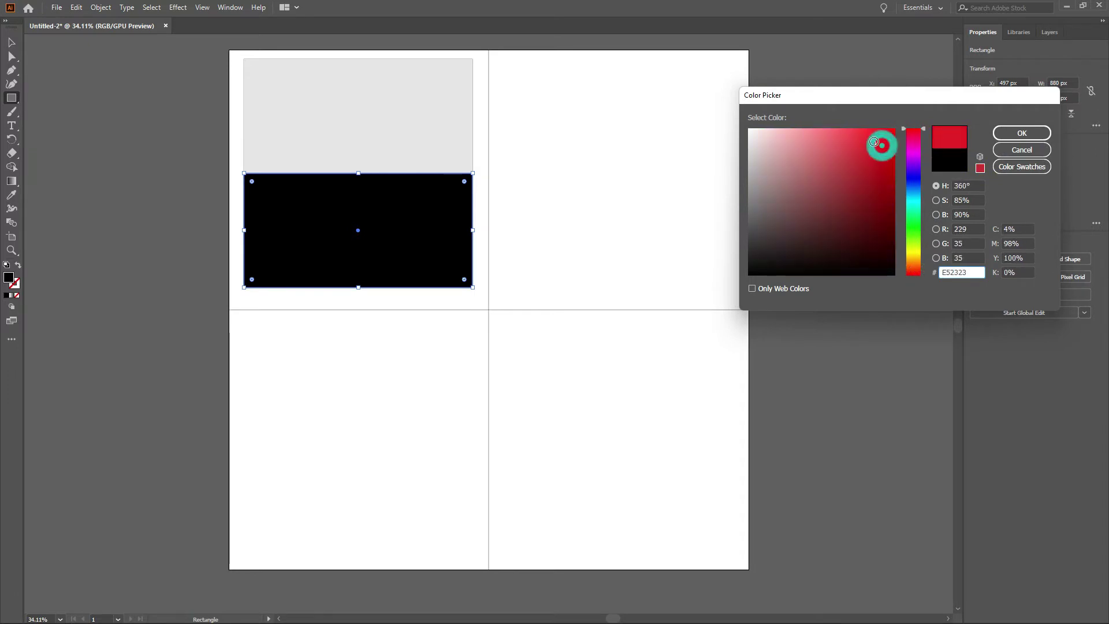
{"action": "left_click", "coordinate": [1021, 134]}
{"action": "left_click", "coordinate": [11, 43]}
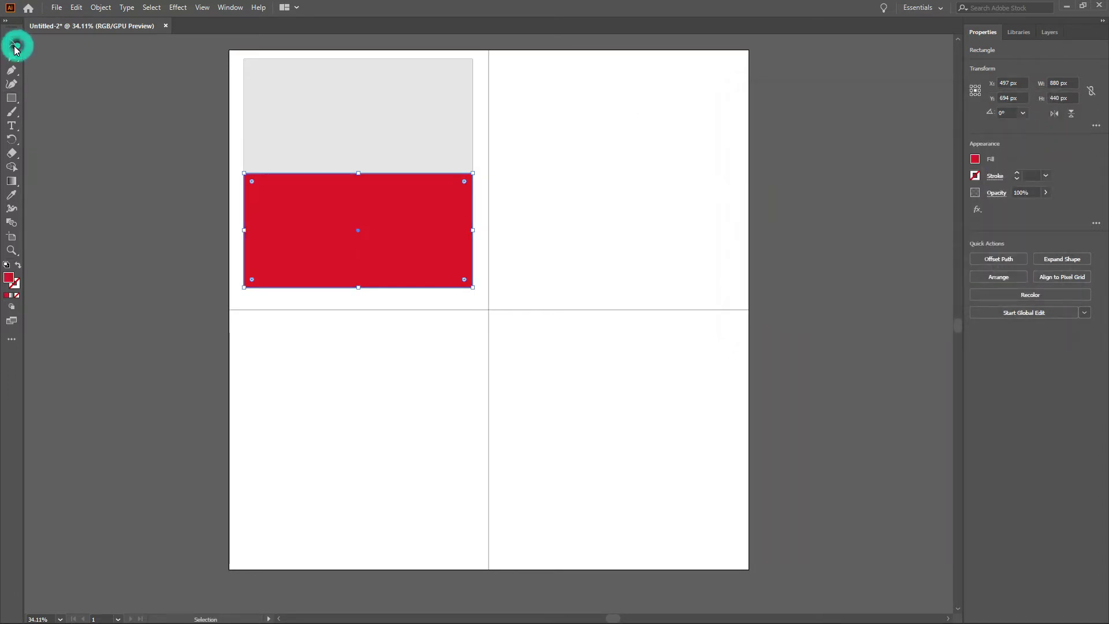
{"action": "left_click", "coordinate": [61, 77]}
Step: Draw a red square of about 201 × 201 px on the light grey rectangle
{"action": "left_click", "coordinate": [13, 100]}
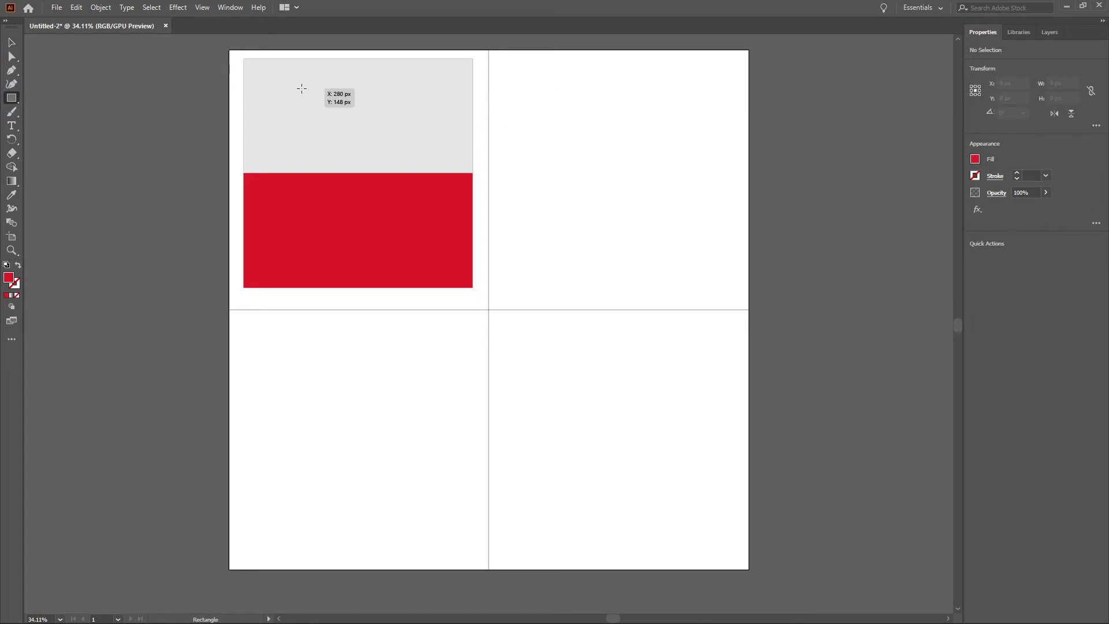
{"action": "left_click_drag", "start_coordinate": [274, 84], "coordinate": [327, 135]}
{"action": "left_click", "coordinate": [11, 42]}
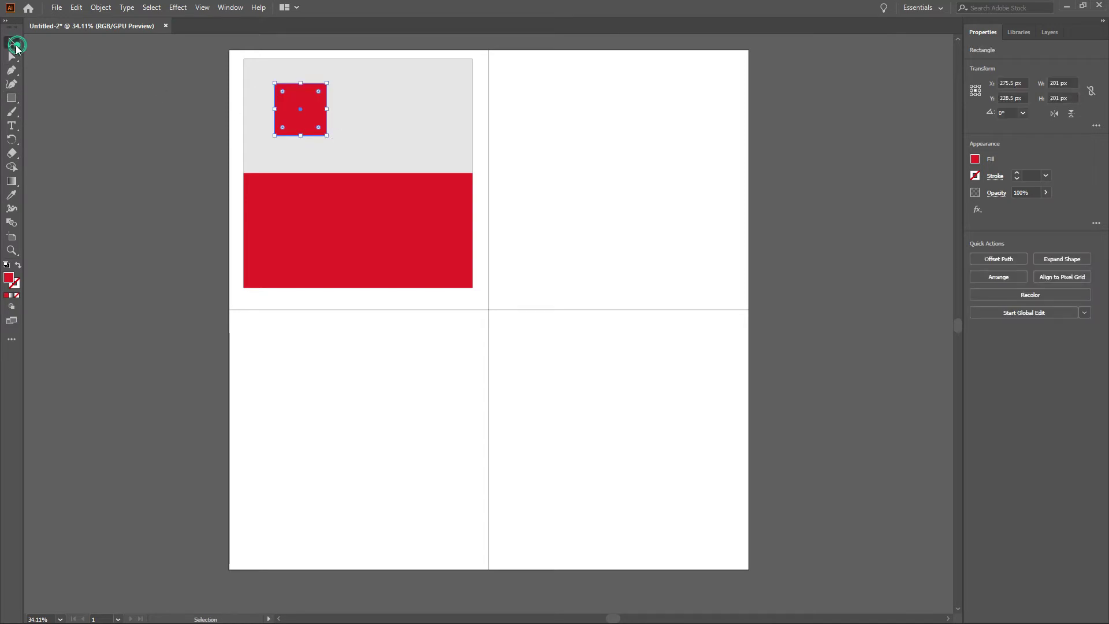
Step: Turn the red square into a diamond rotated to 315° and place a light grey copy directly below on the red rectangle
{"action": "left_click_drag", "start_coordinate": [331, 77], "coordinate": [365, 242]}
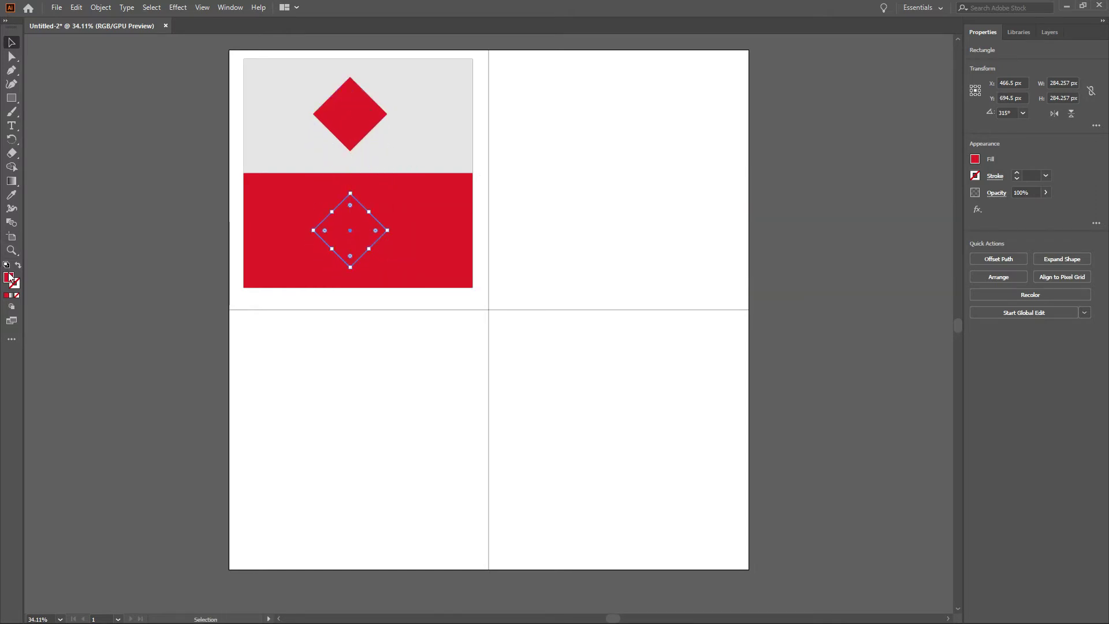
{"action": "left_click", "coordinate": [12, 195]}
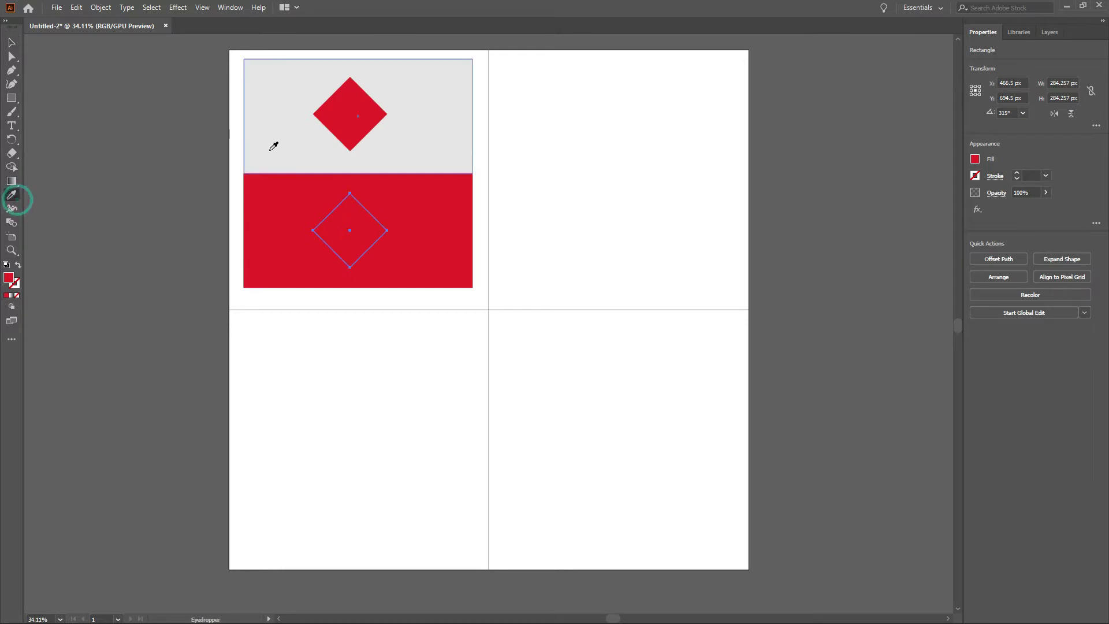
{"action": "left_click", "coordinate": [307, 148]}
{"action": "left_click", "coordinate": [11, 42]}
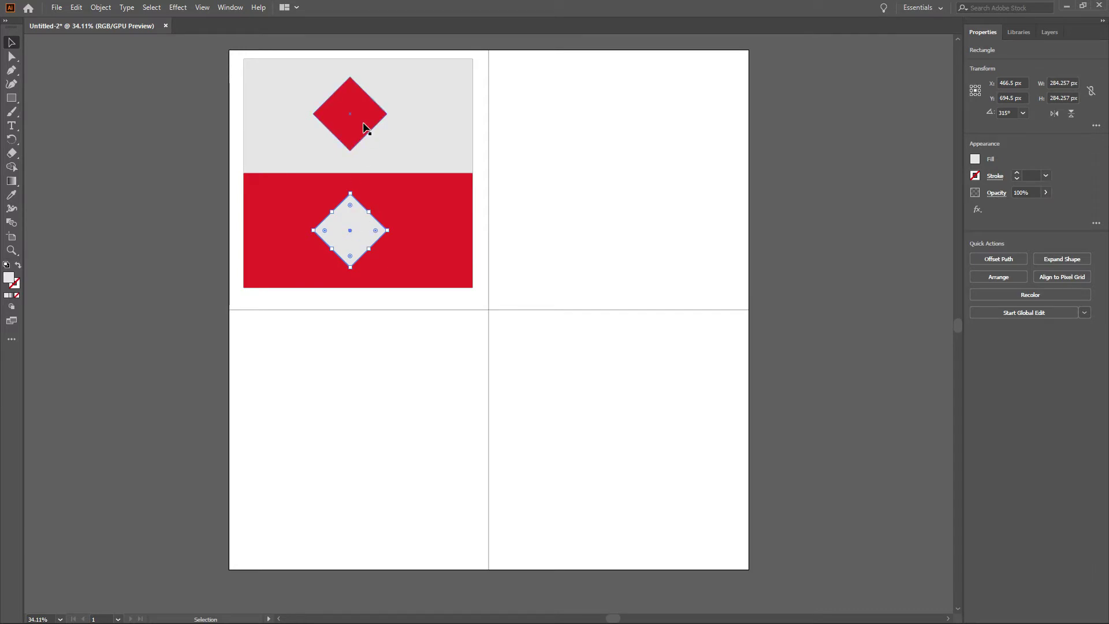
Step: Align the light grey diamond and the red rectangle to each other's horizontal and vertical centres
{"action": "left_click", "coordinate": [448, 193], "text": "shift"}
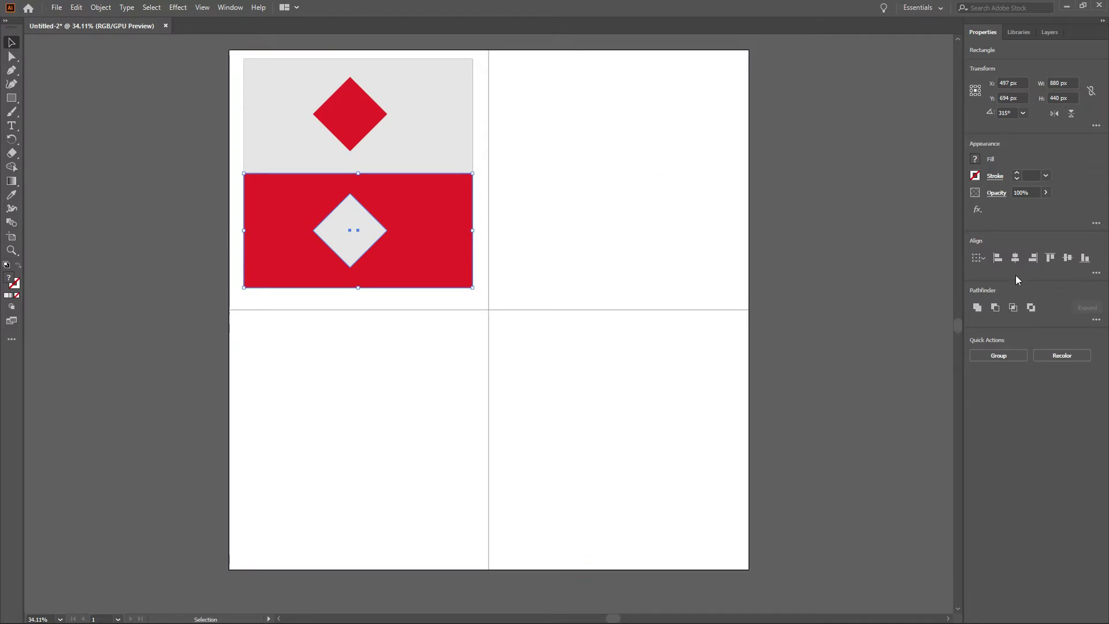
{"action": "left_click", "coordinate": [1015, 257]}
{"action": "left_click", "coordinate": [1067, 257]}
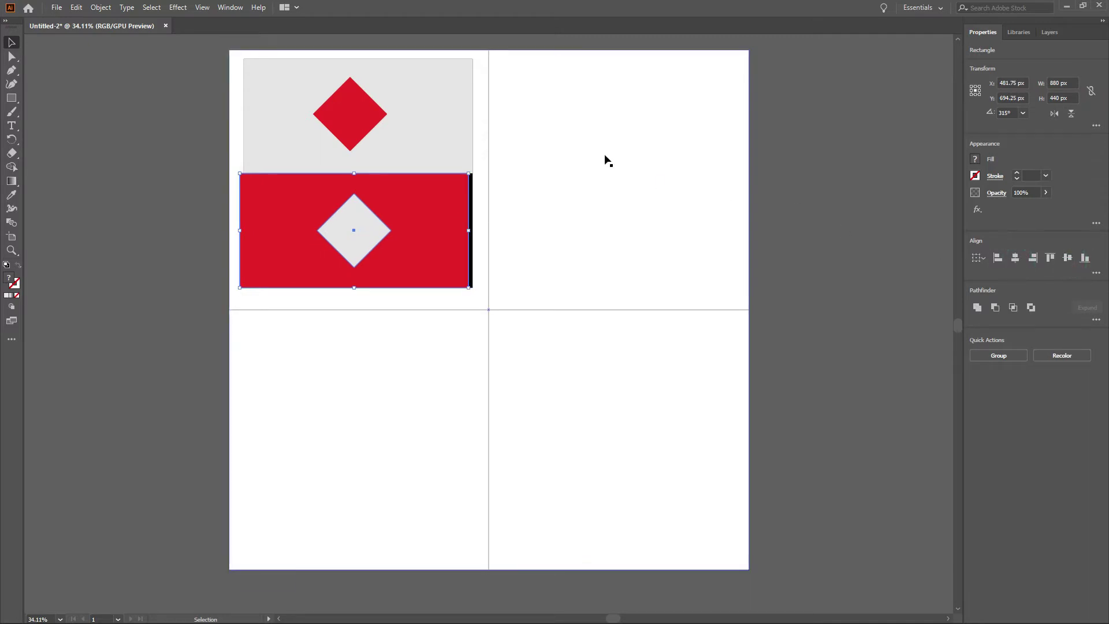
Step: Align the red diamond and the light grey rectangle to each other's horizontal and vertical centres
{"action": "left_click", "coordinate": [461, 140]}
{"action": "left_click", "coordinate": [372, 117], "text": "shift"}
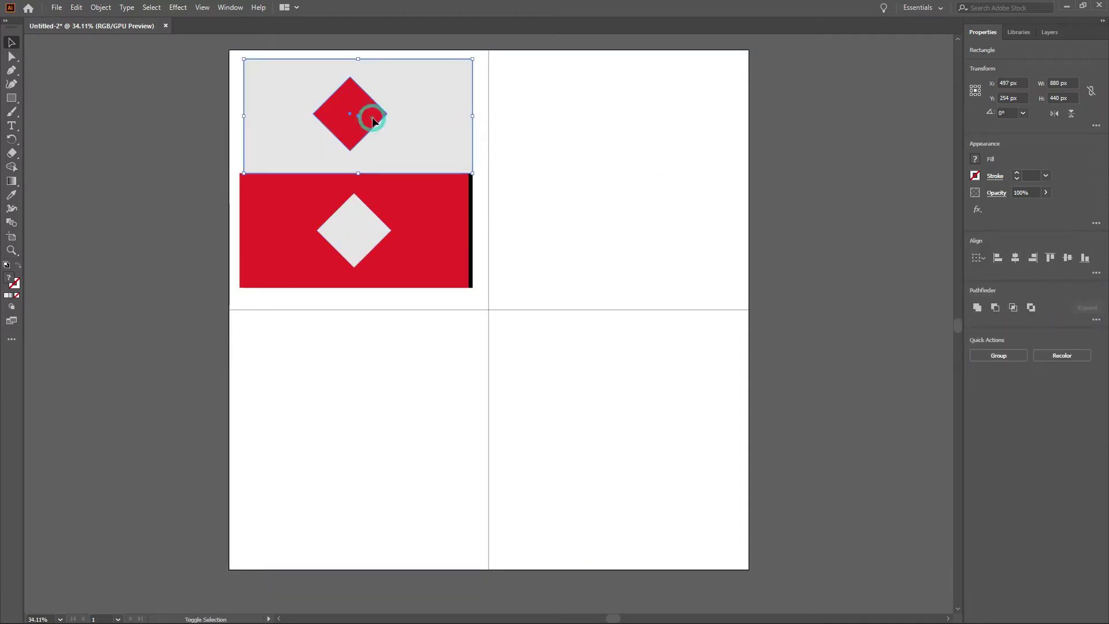
{"action": "left_click", "coordinate": [1015, 258]}
{"action": "left_click", "coordinate": [1067, 258]}
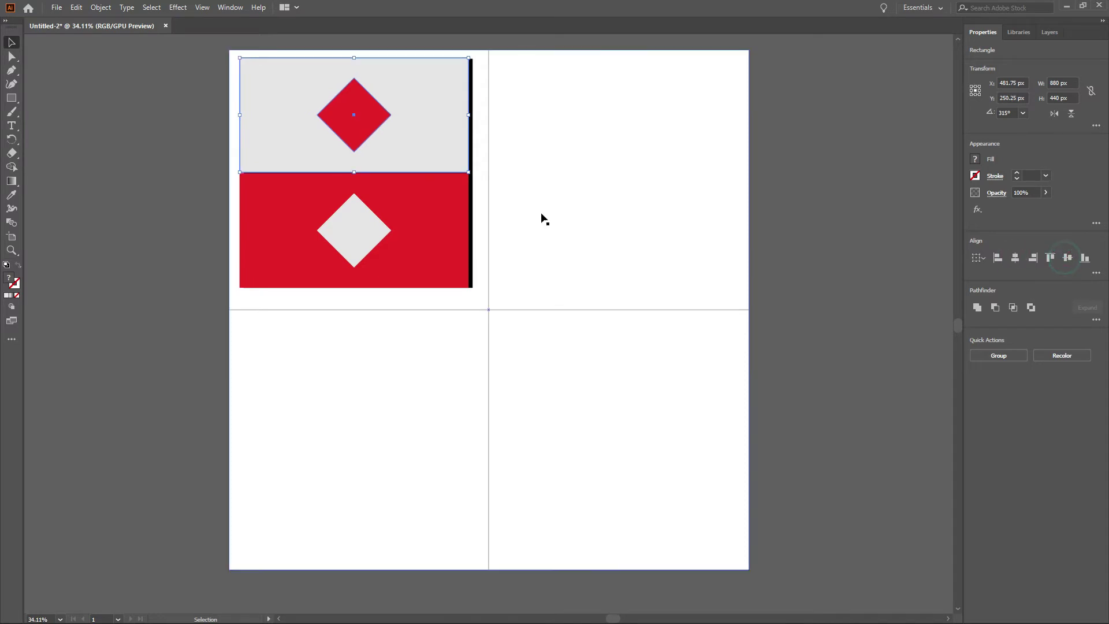
Step: Delete the black square behind the grey and red rectangles and leave nothing selected
{"action": "left_click", "coordinate": [471, 229]}
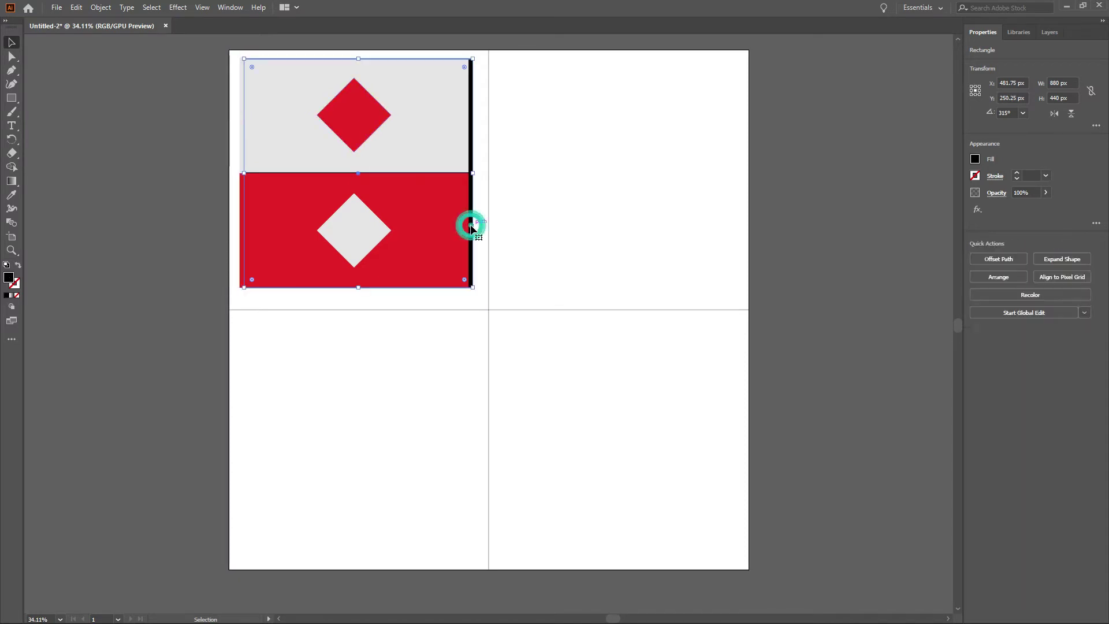
{"action": "key", "text": "Delete"}
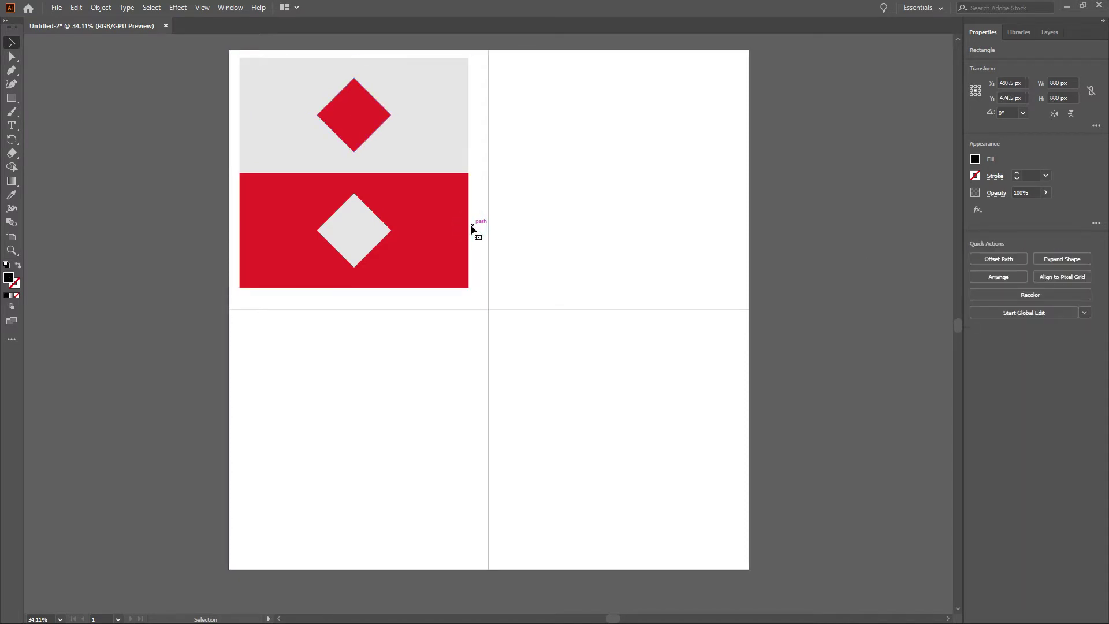
{"action": "left_click", "coordinate": [443, 153]}
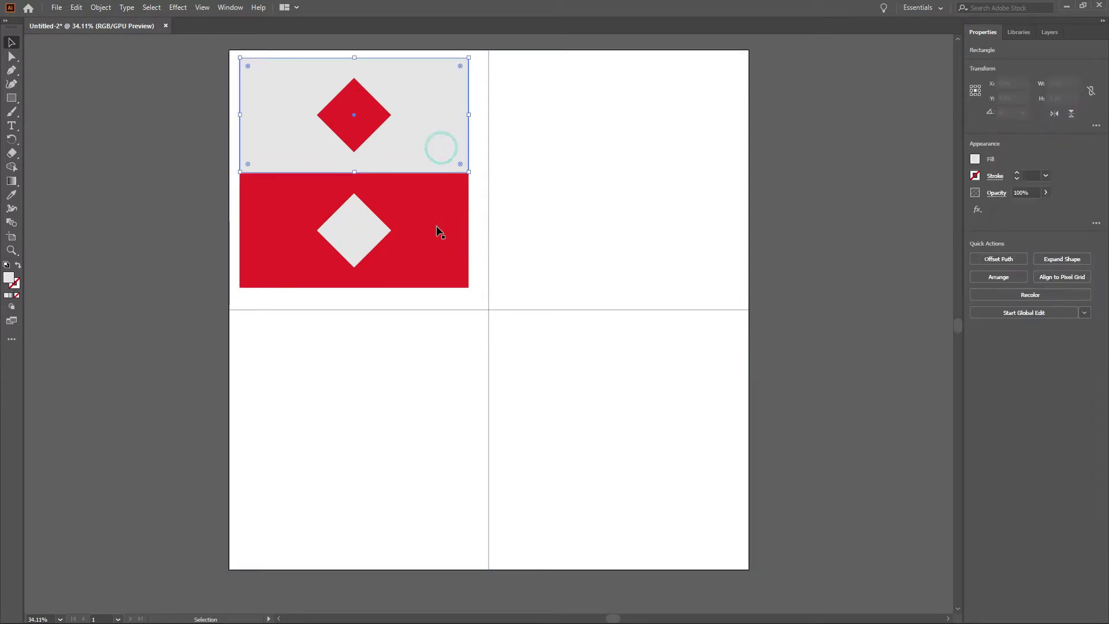
{"action": "left_click", "coordinate": [438, 231]}
{"action": "left_click", "coordinate": [357, 117]}
{"action": "left_click", "coordinate": [170, 157]}
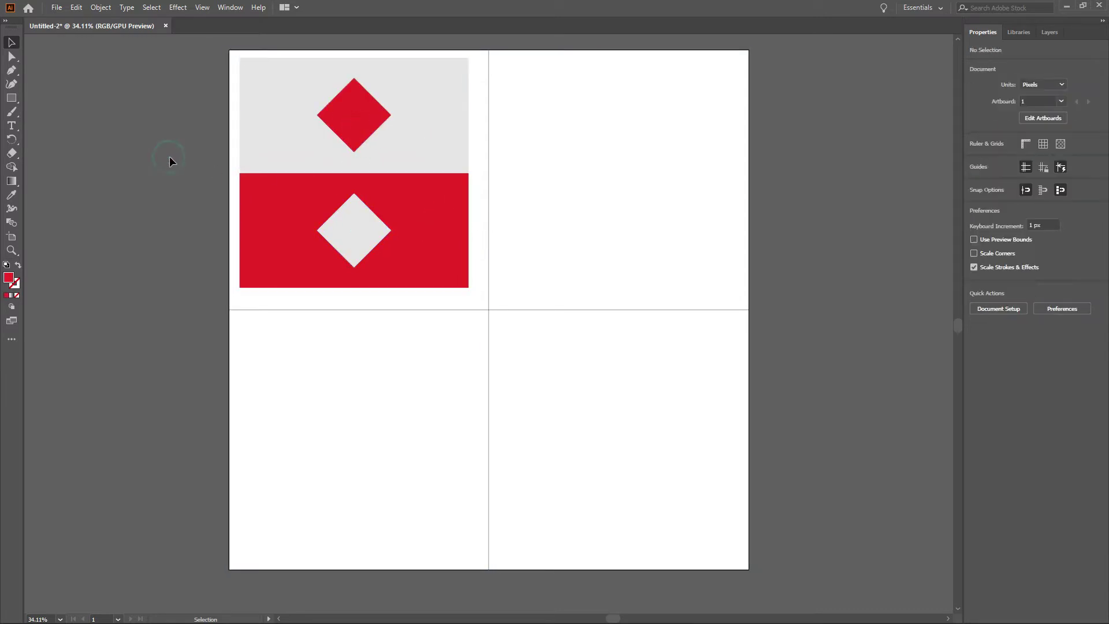
Step: Draw a square of about 871 × 871 px in the upper-right quadrant and fill it with the sampled light grey
{"action": "left_click", "coordinate": [12, 98]}
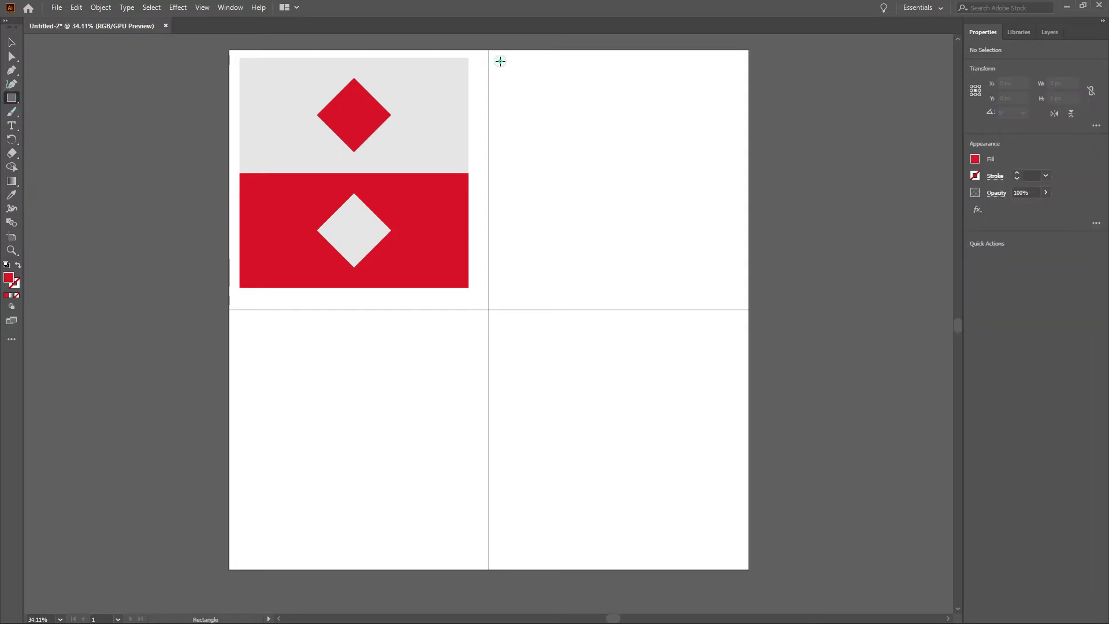
{"action": "mouse_move", "coordinate": [500, 61]}
{"action": "left_mouse_down"}
{"action": "mouse_move", "coordinate": [687, 234]}
{"action": "mouse_move", "coordinate": [714, 286]}
{"action": "left_mouse_up"}
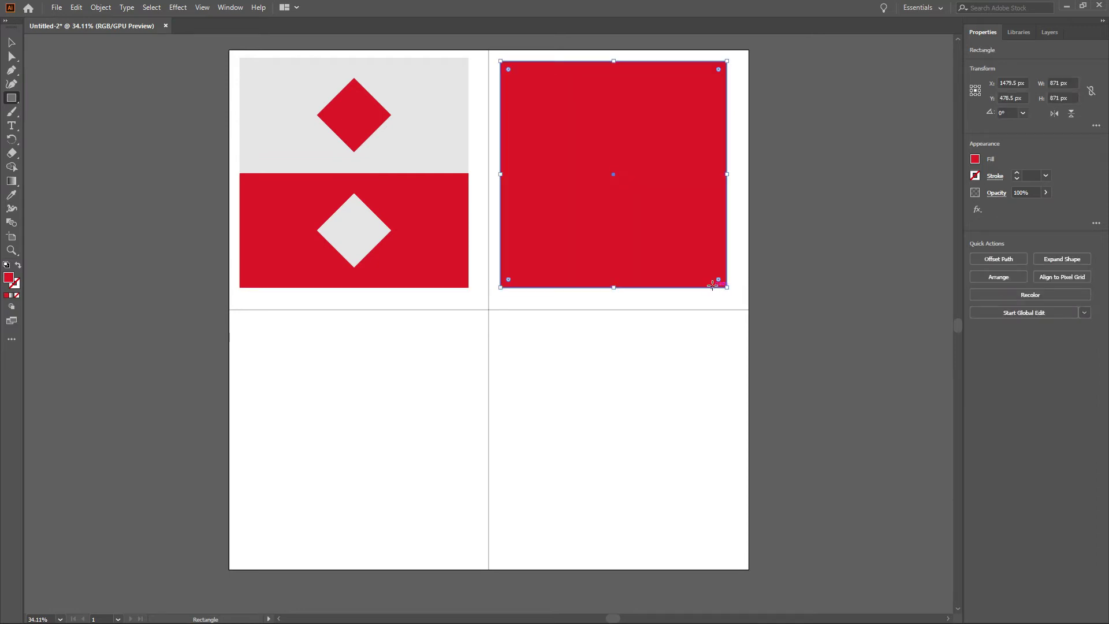
{"action": "left_click", "coordinate": [12, 196]}
{"action": "left_click", "coordinate": [302, 136]}
{"action": "left_click", "coordinate": [10, 43]}
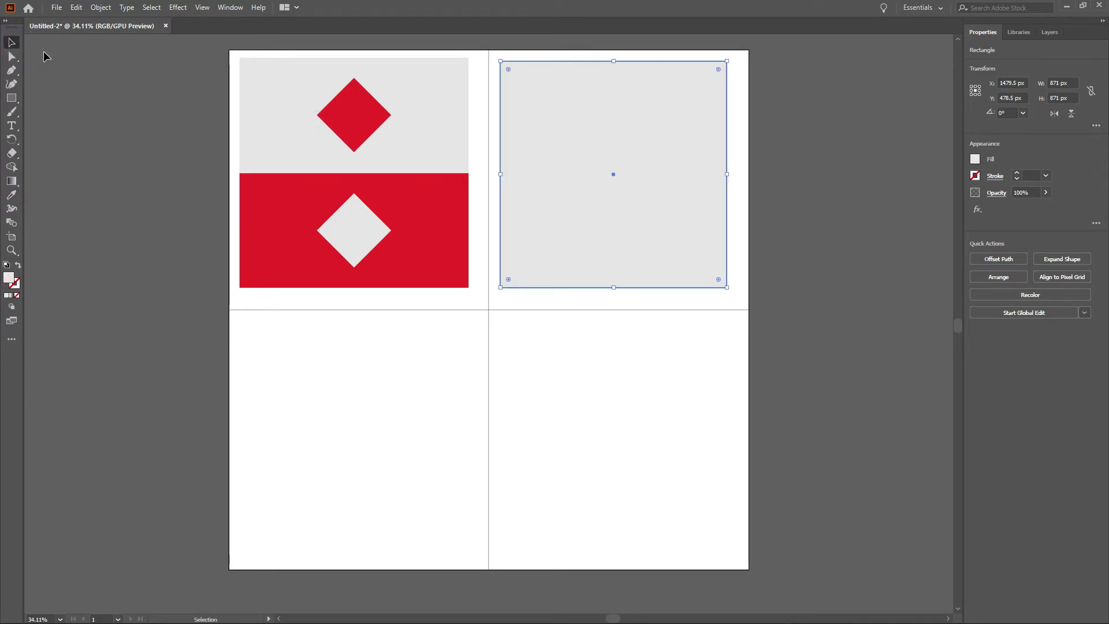
Step: Draw a vertical rectangle of about 277 × 773 px on the left part of the grey square and fill it with the sampled red
{"action": "left_click", "coordinate": [11, 98]}
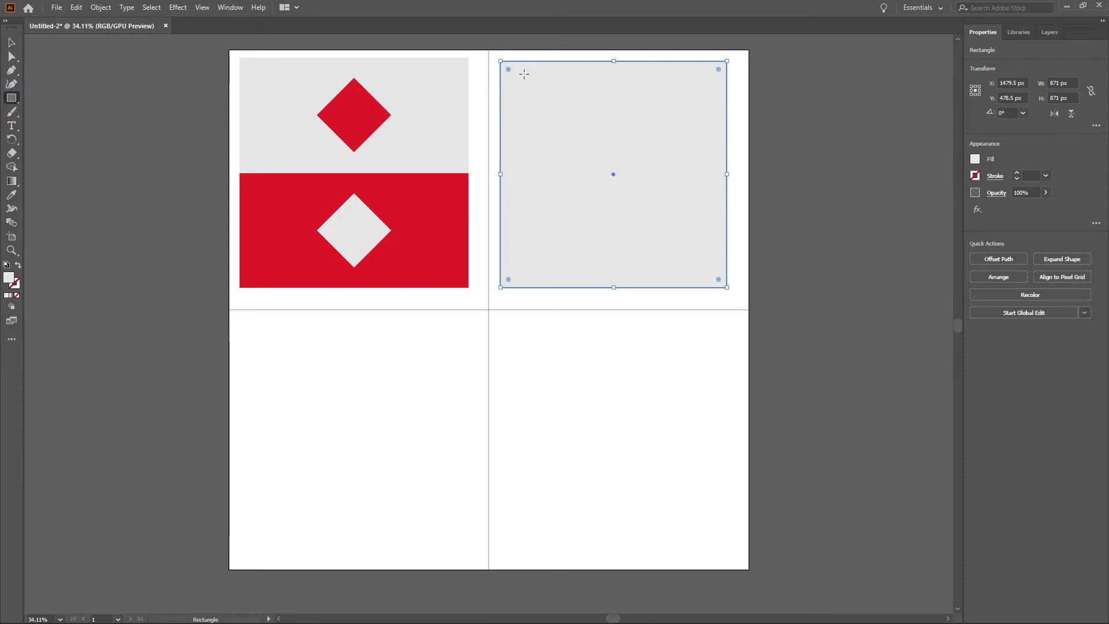
{"action": "left_click_drag", "start_coordinate": [523, 75], "coordinate": [595, 276]}
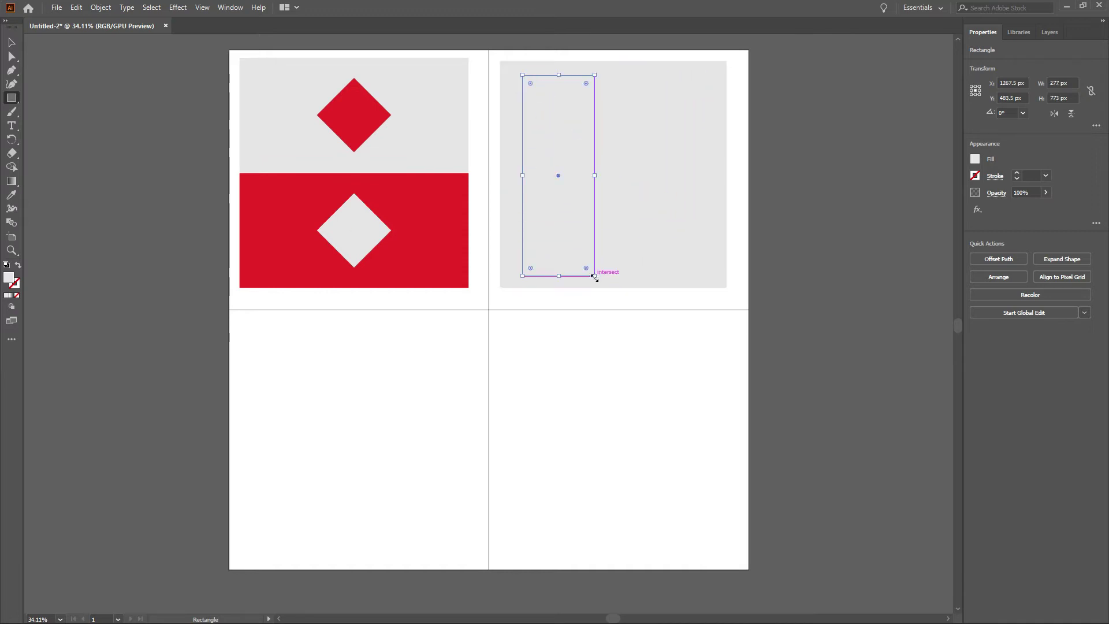
{"action": "left_click", "coordinate": [13, 195]}
{"action": "left_click", "coordinate": [289, 210]}
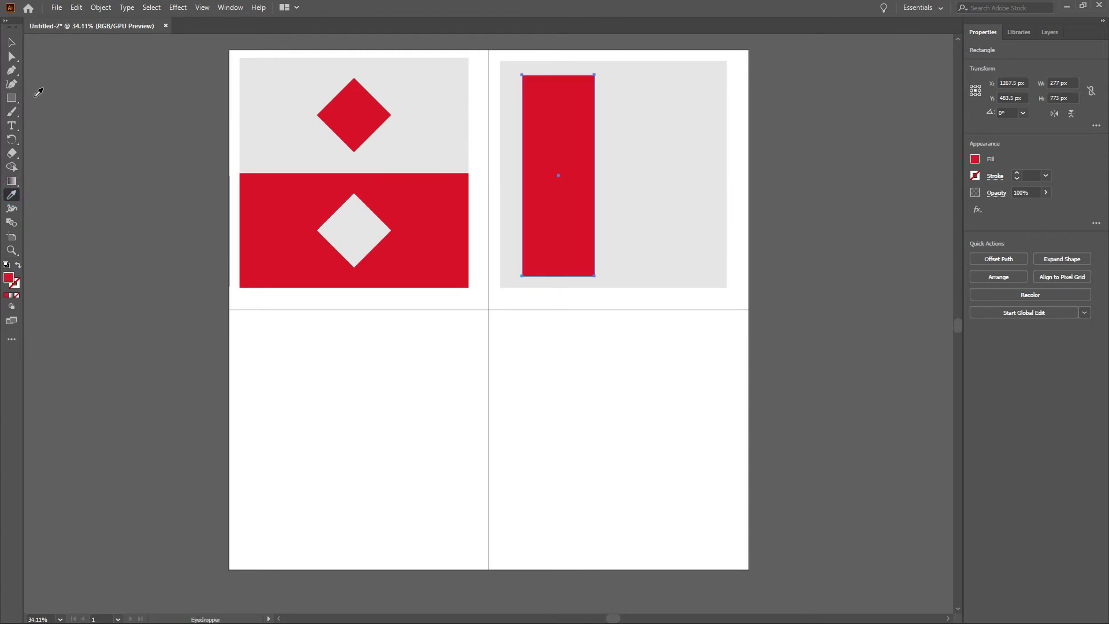
Step: Copy the red vertical rectangle 451 px horizontally to the right side of the grey square
{"action": "left_click", "coordinate": [12, 42]}
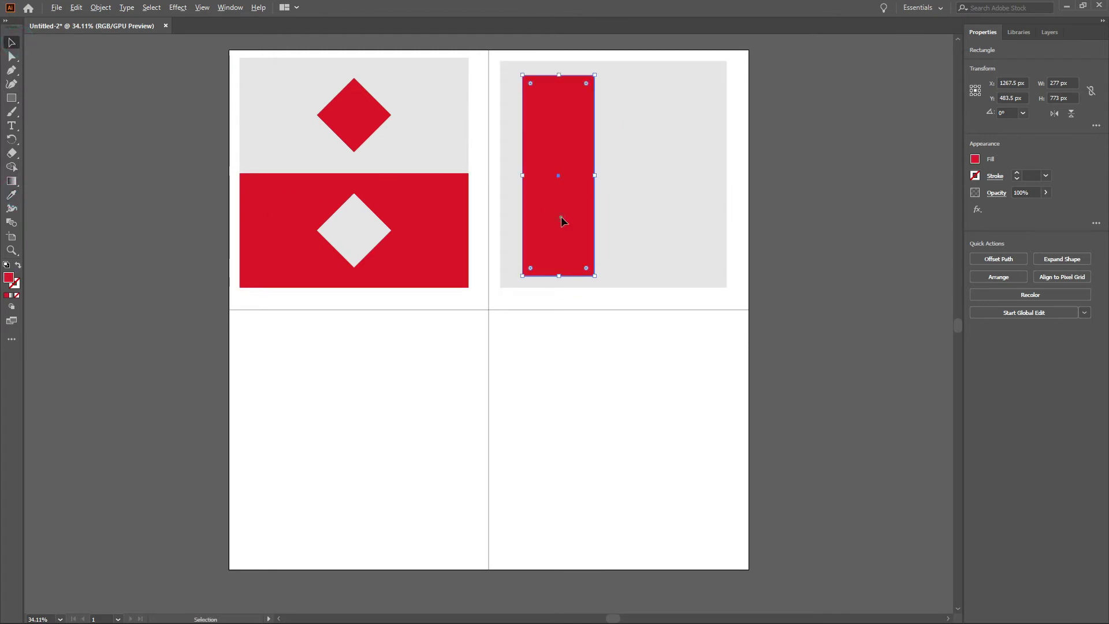
{"action": "left_click_drag", "start_coordinate": [560, 221], "coordinate": [679, 221]}
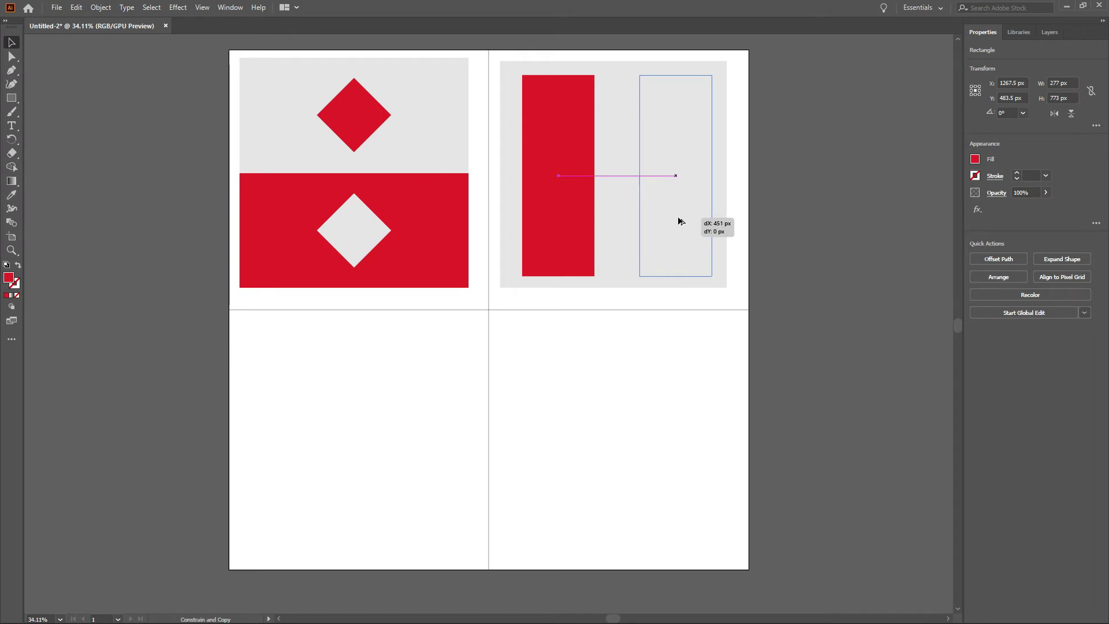
{"action": "left_click_drag", "start_coordinate": [678, 221], "coordinate": [678, 222]}
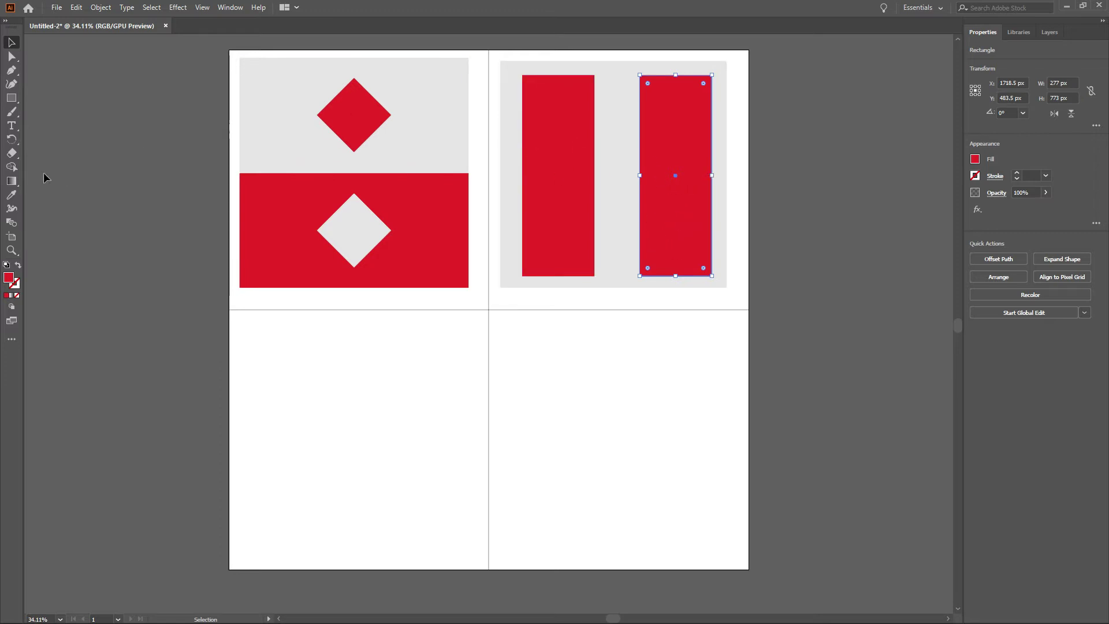
Step: Draw a thin vertical bar of about 17 × 846 px between the two red rectangles and fill it with white (ffffff)
{"action": "left_click", "coordinate": [11, 98]}
{"action": "left_click_drag", "start_coordinate": [610, 64], "coordinate": [618, 283]}
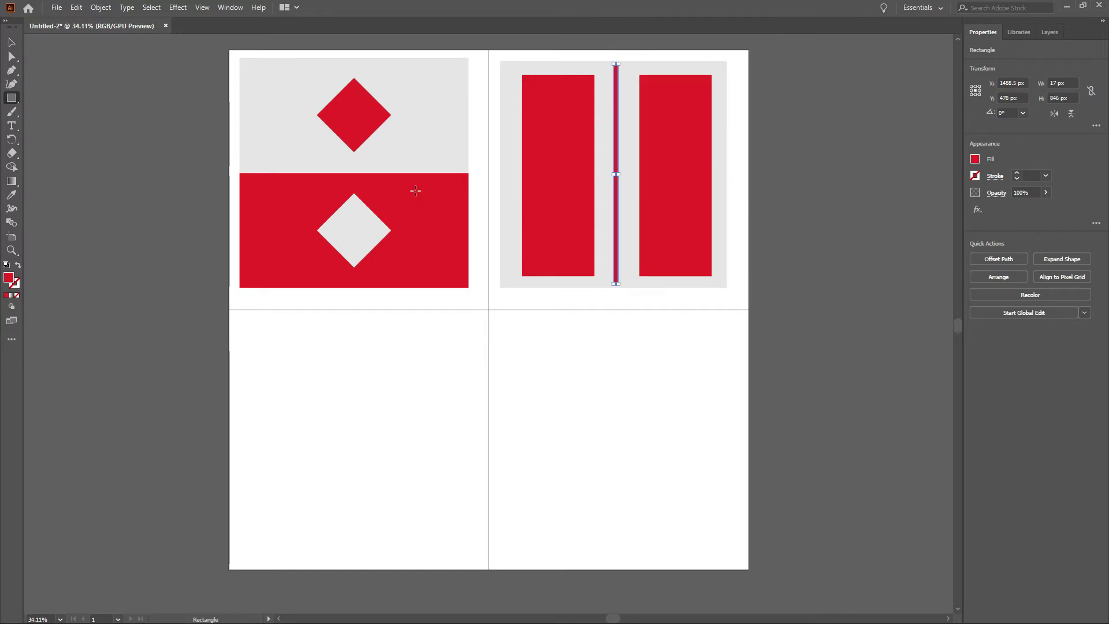
{"action": "double_click", "coordinate": [9, 278]}
{"action": "type", "text": "ffffff"}
{"action": "left_click", "coordinate": [1011, 134]}
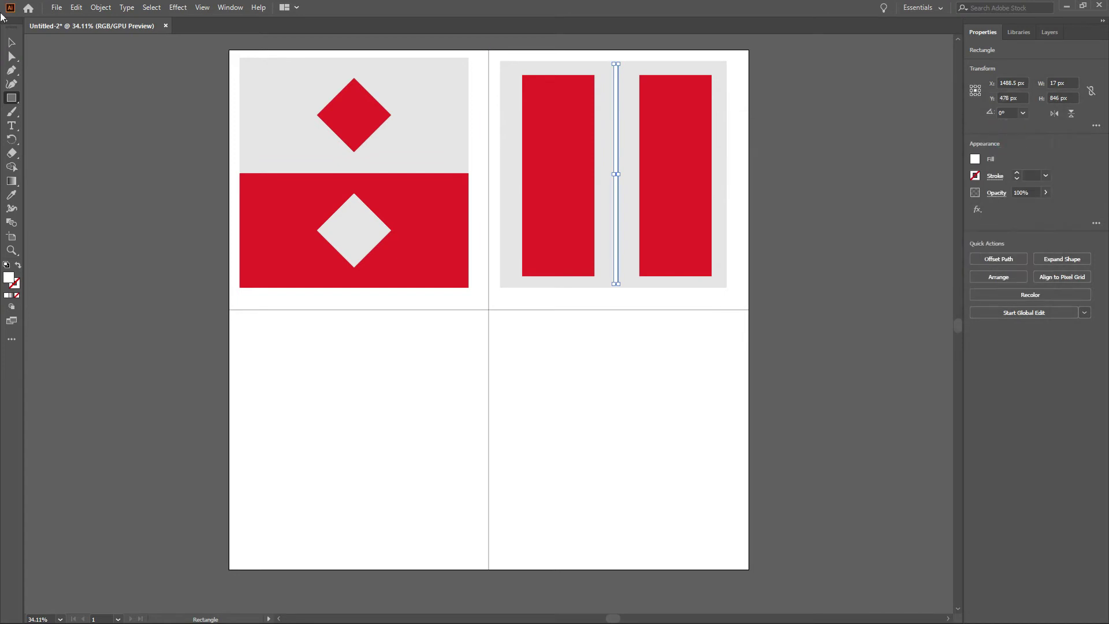
{"action": "left_click", "coordinate": [11, 42]}
{"action": "left_click", "coordinate": [219, 139]}
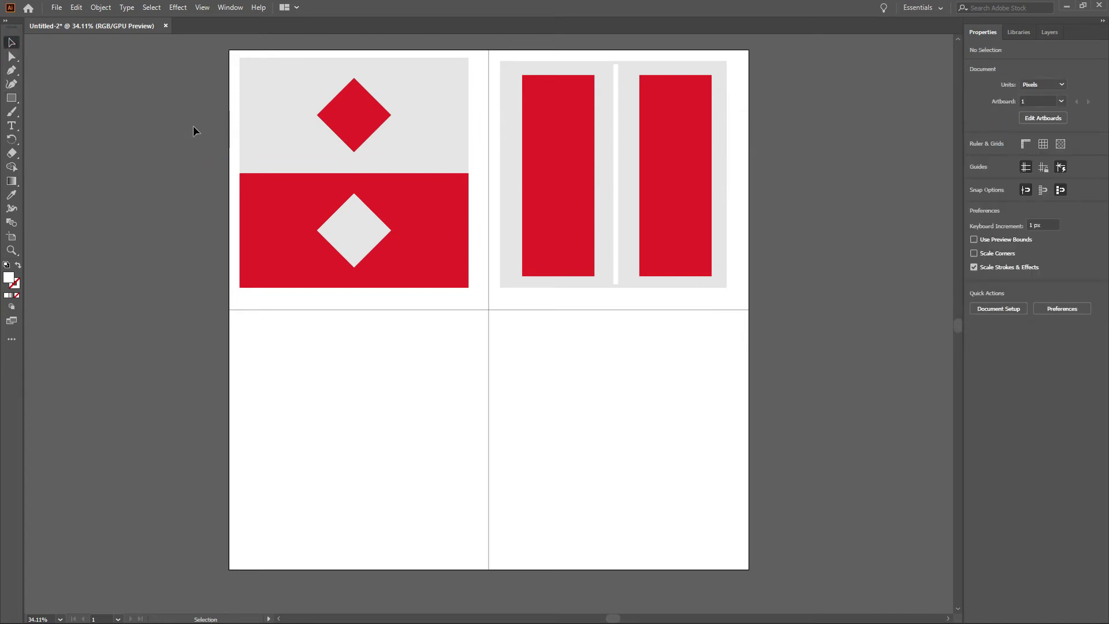
Step: Distribute the two red rectangles and the white bar evenly by their horizontal centres
{"action": "left_click", "coordinate": [558, 164]}
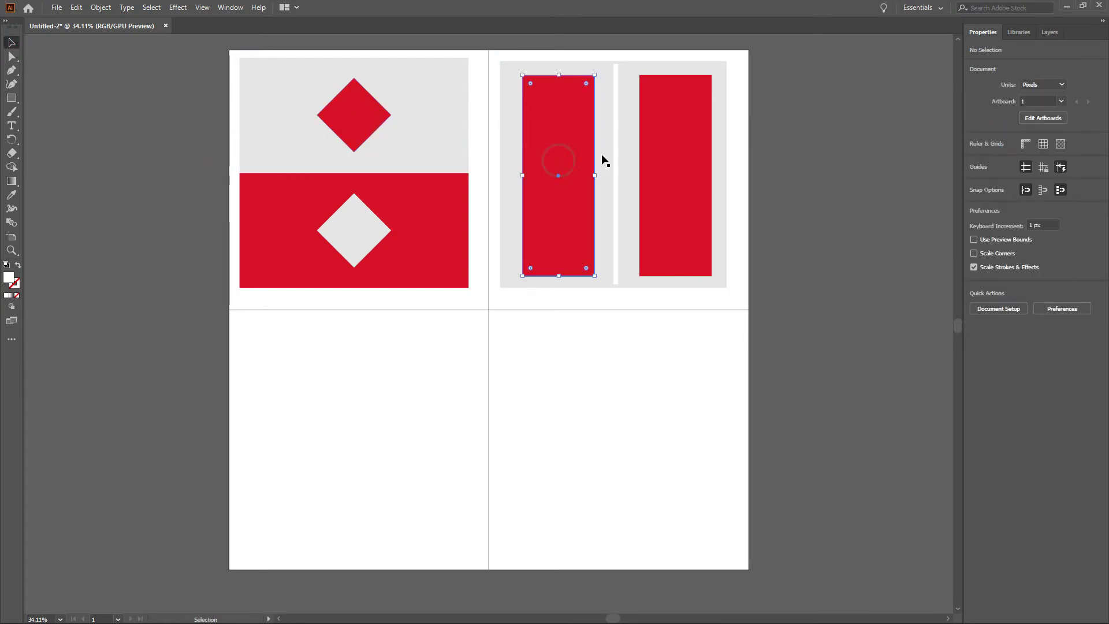
{"action": "left_click", "coordinate": [614, 176], "text": "shift"}
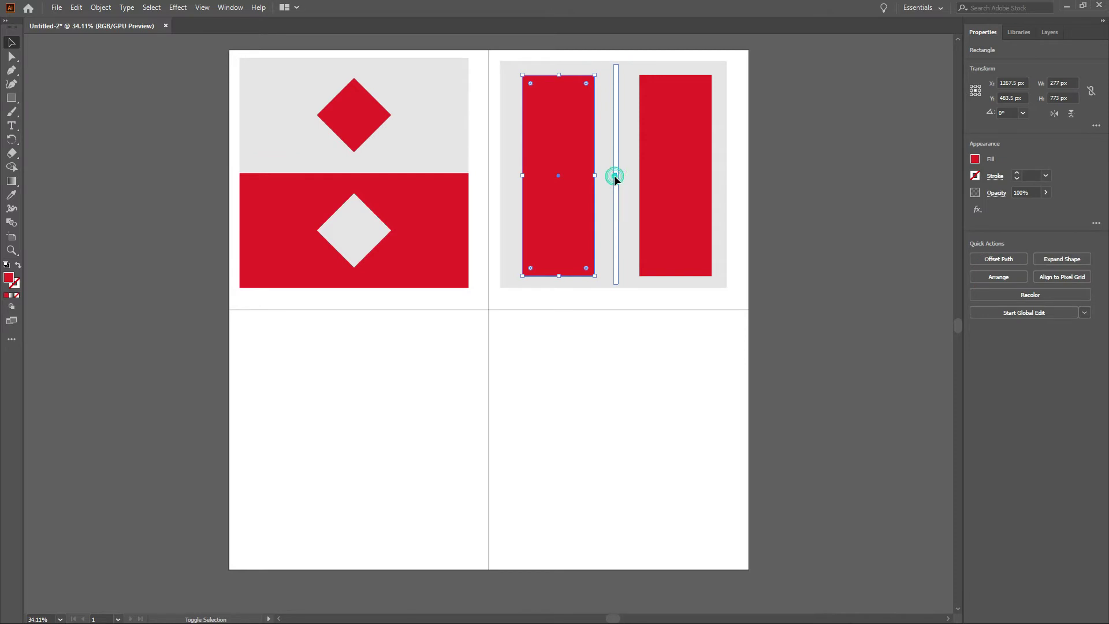
{"action": "left_click", "coordinate": [676, 171], "text": "shift"}
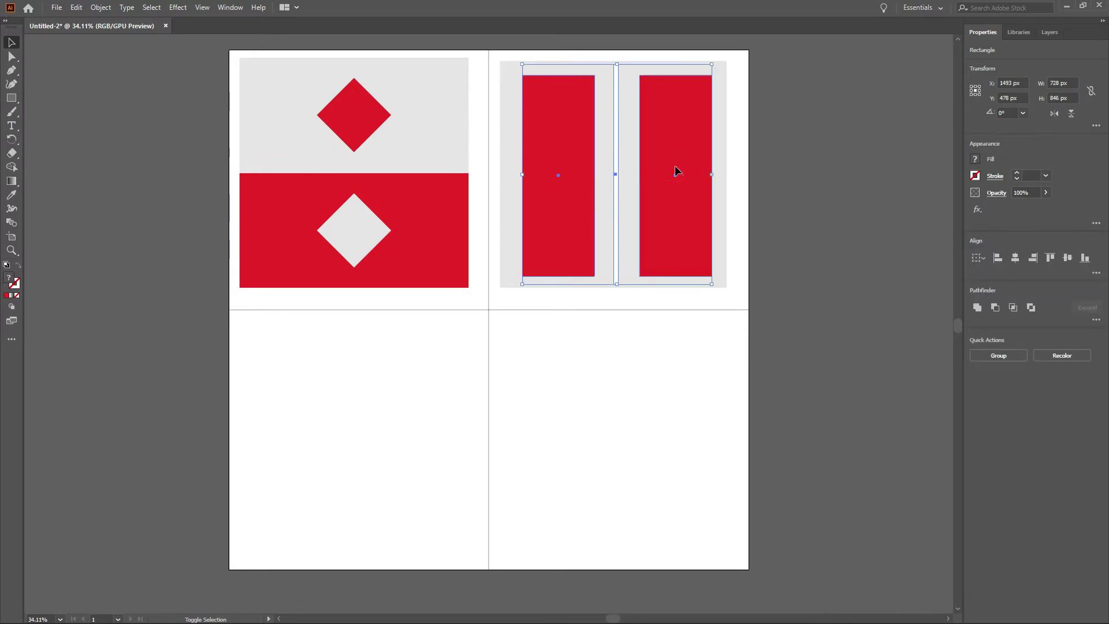
{"action": "left_click", "coordinate": [1095, 272]}
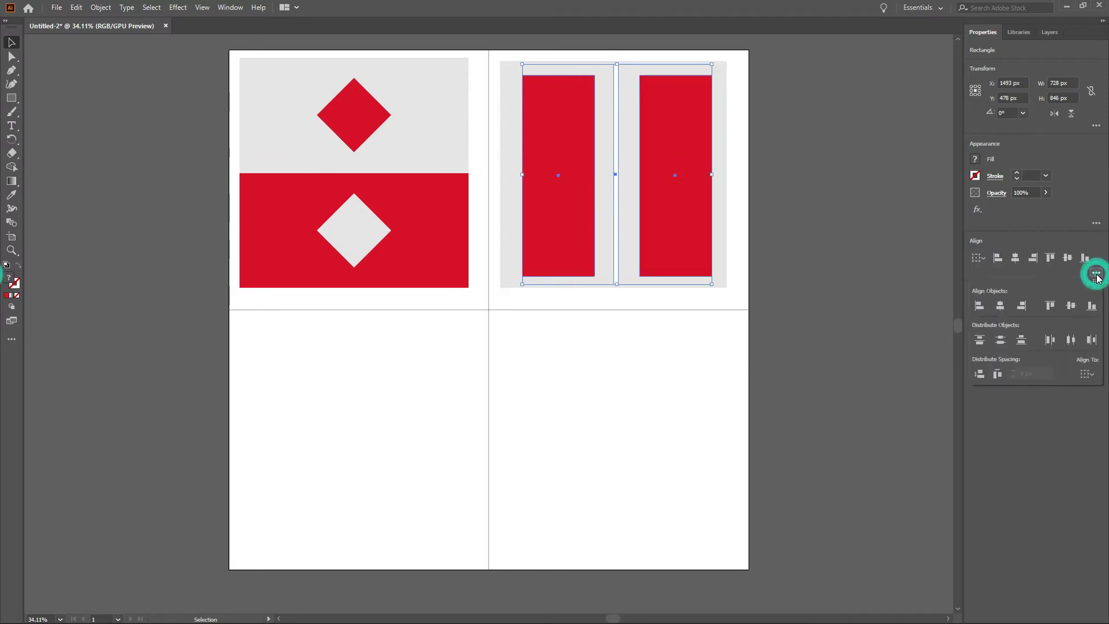
{"action": "left_click", "coordinate": [1070, 341]}
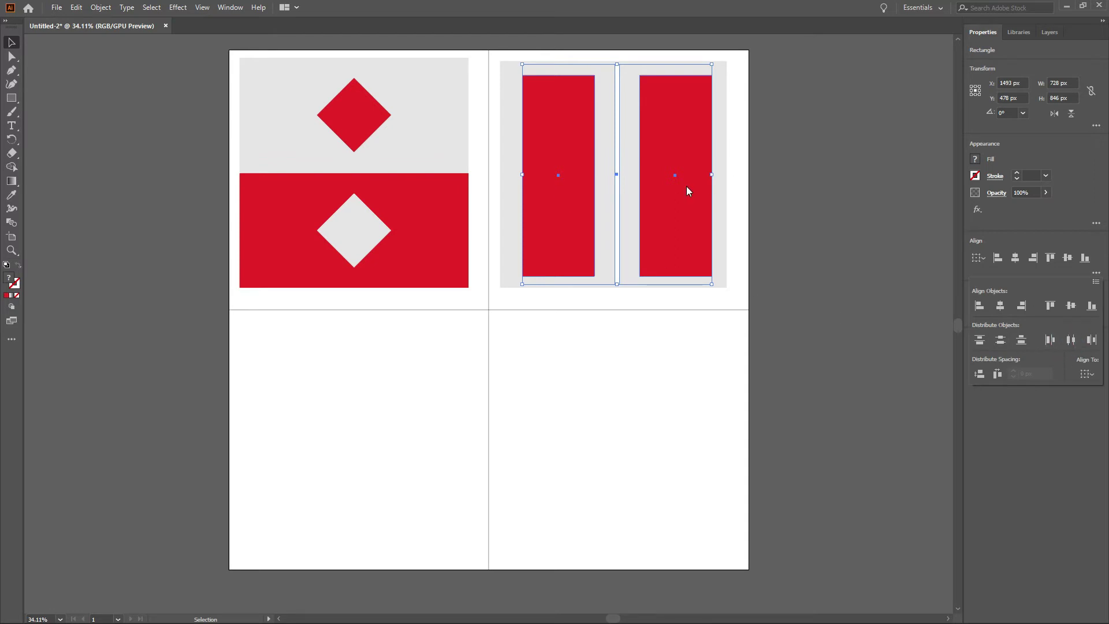
Step: Group the two red rectangles with the white bar and centre the group horizontally and vertically on the grey square
{"action": "right_click", "coordinate": [694, 221]}
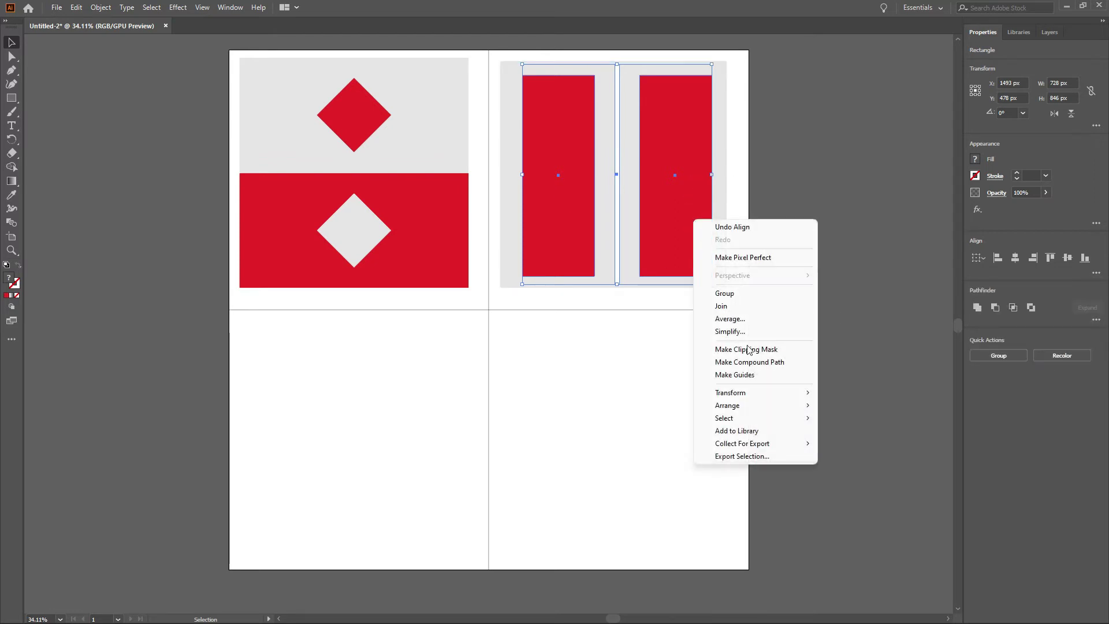
{"action": "left_click", "coordinate": [775, 296]}
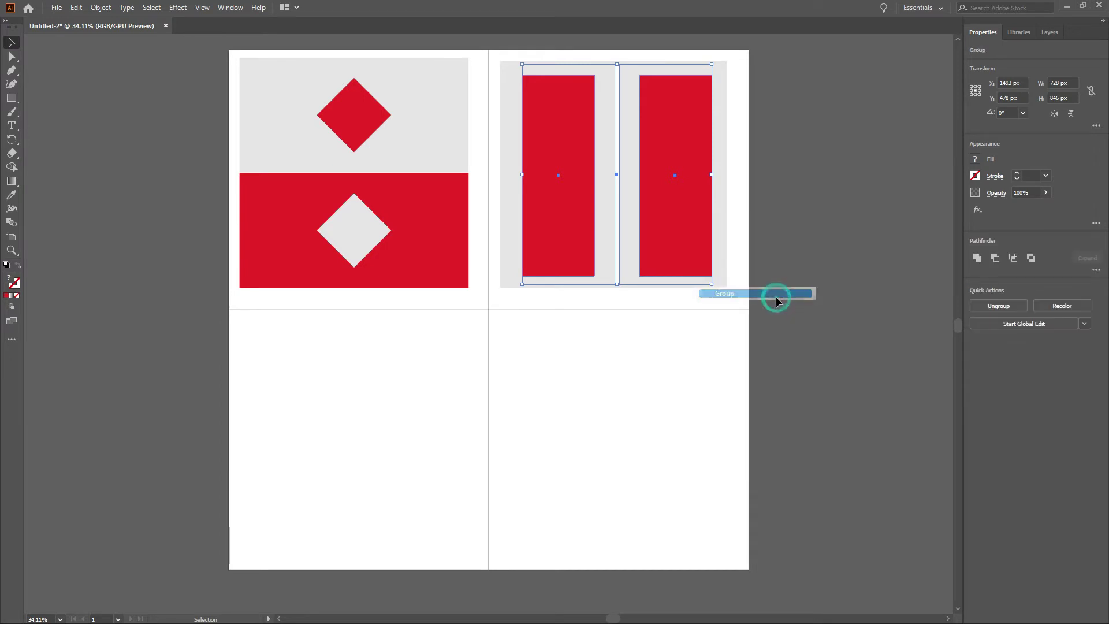
{"action": "left_click", "coordinate": [823, 165]}
{"action": "left_click", "coordinate": [684, 154]}
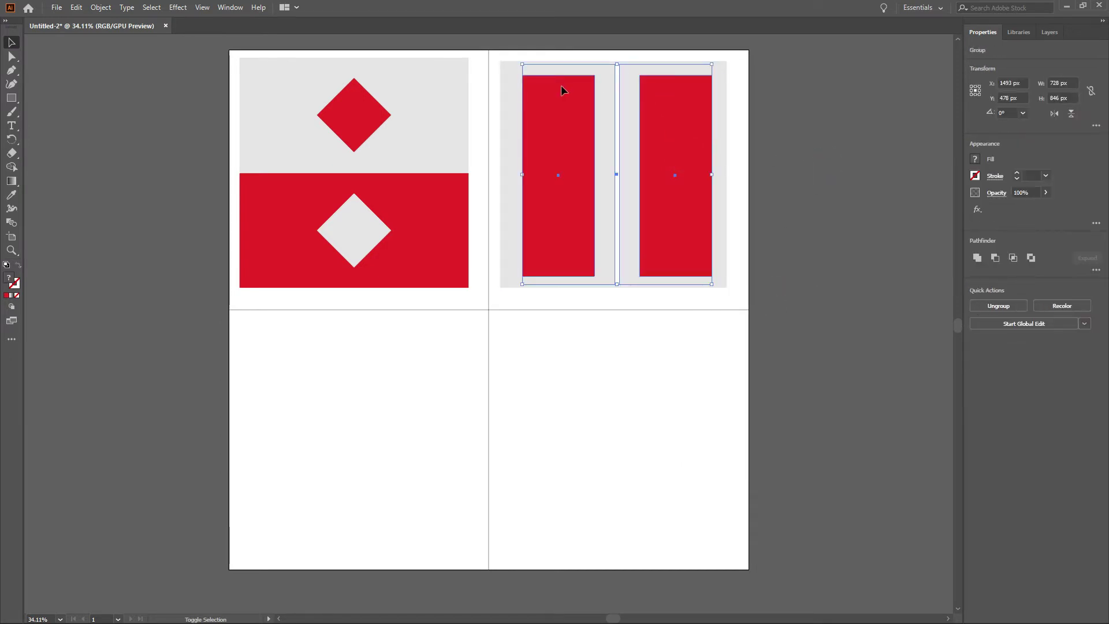
{"action": "left_click", "coordinate": [513, 90], "text": "shift"}
{"action": "left_click", "coordinate": [1014, 258]}
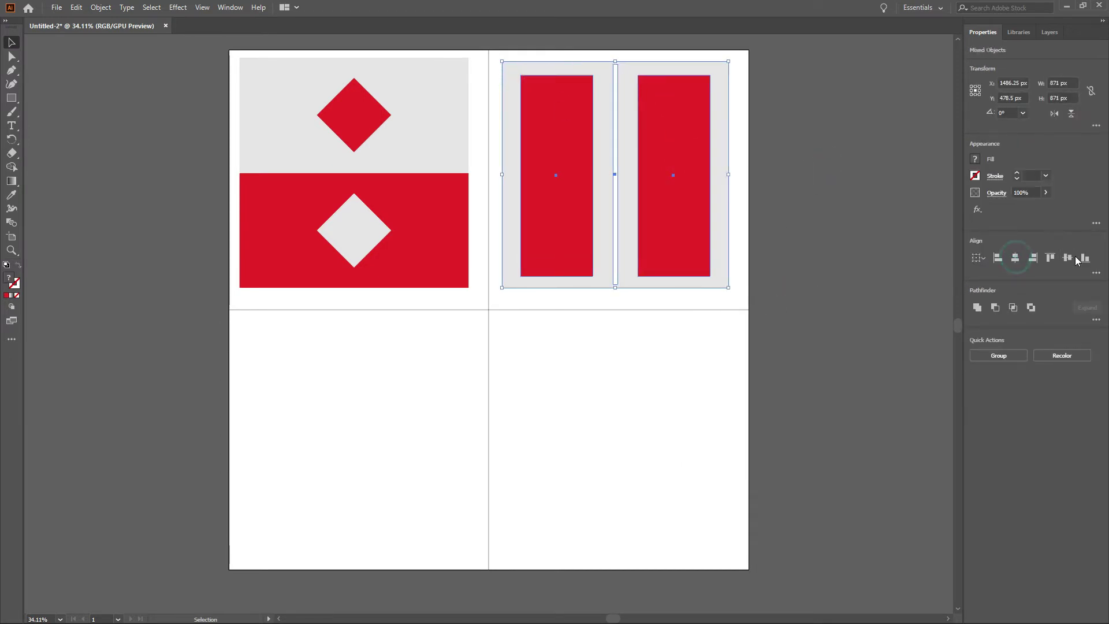
{"action": "left_click", "coordinate": [1068, 258]}
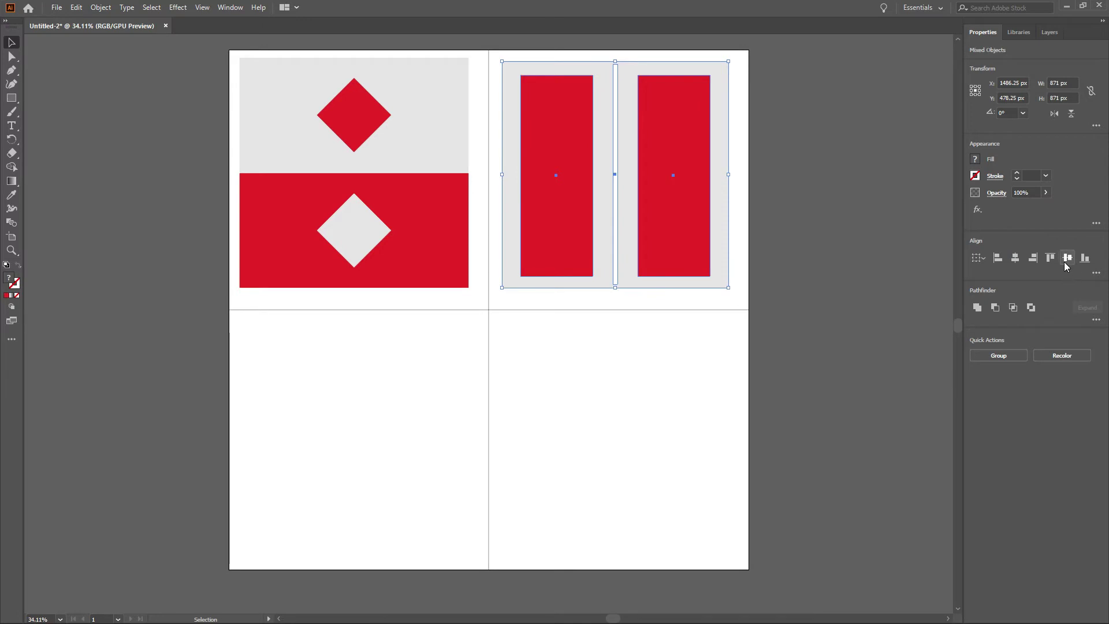
{"action": "left_click", "coordinate": [823, 255]}
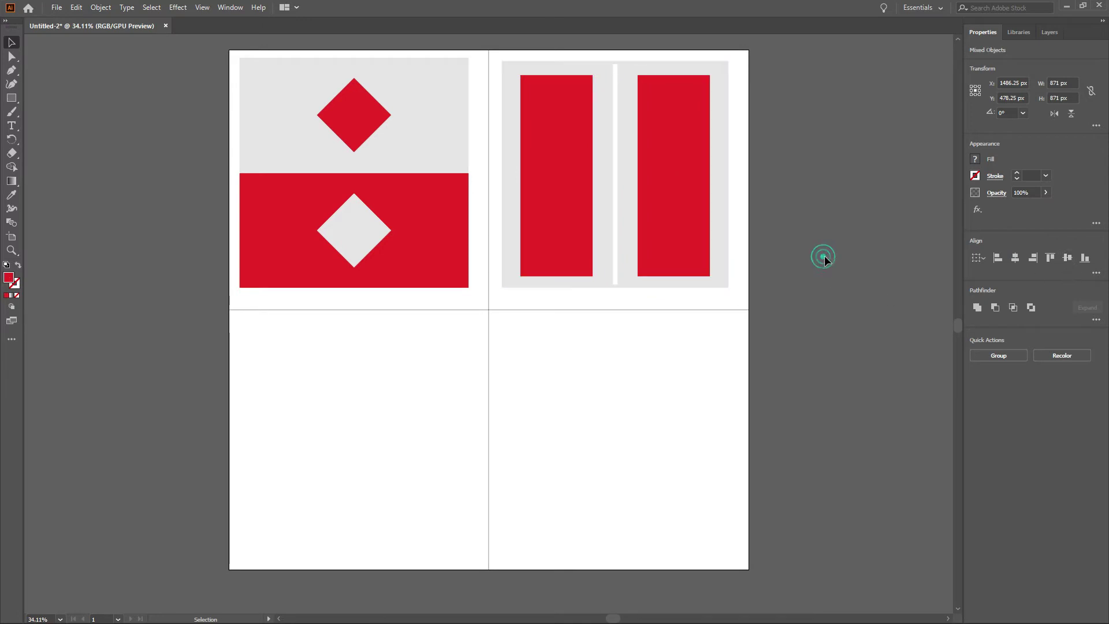
Step: Add the text "Contrast" at 72 pt, move it beneath the diamond composition and enlarge it to about 96 pt
{"action": "left_click", "coordinate": [10, 128]}
{"action": "left_click", "coordinate": [276, 293]}
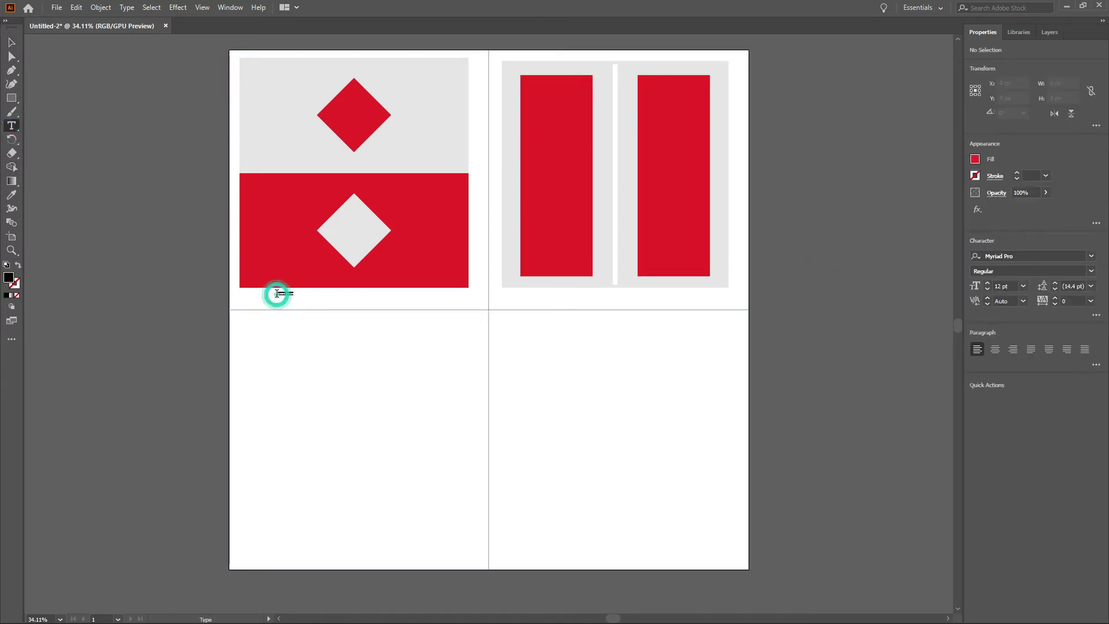
{"action": "left_click", "coordinate": [1023, 286]}
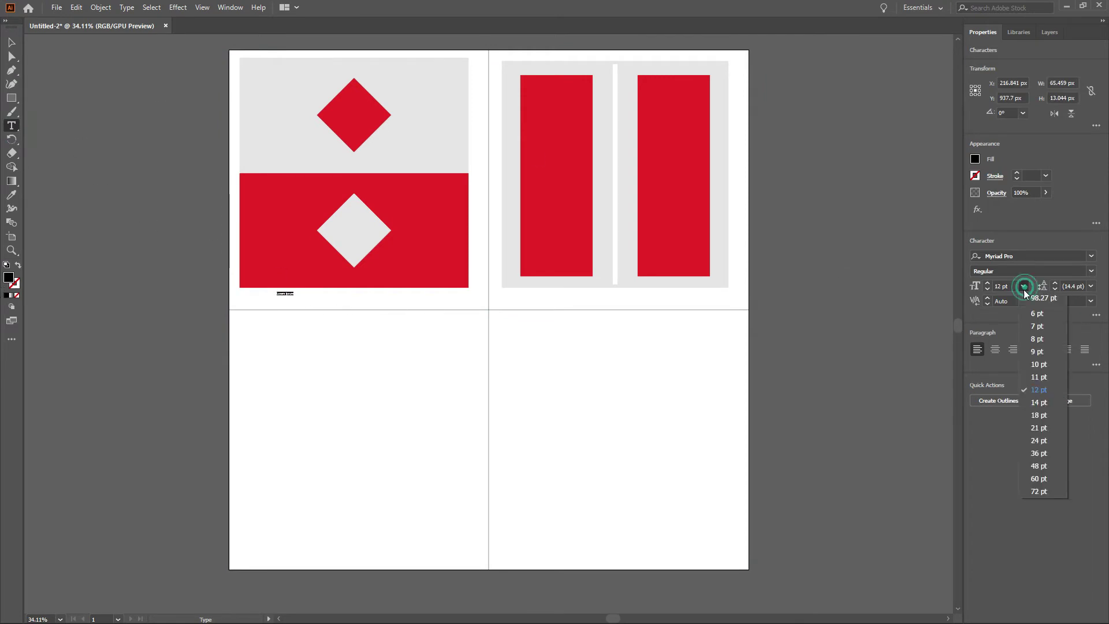
{"action": "left_click", "coordinate": [1037, 491]}
{"action": "type", "text": "Contrast"}
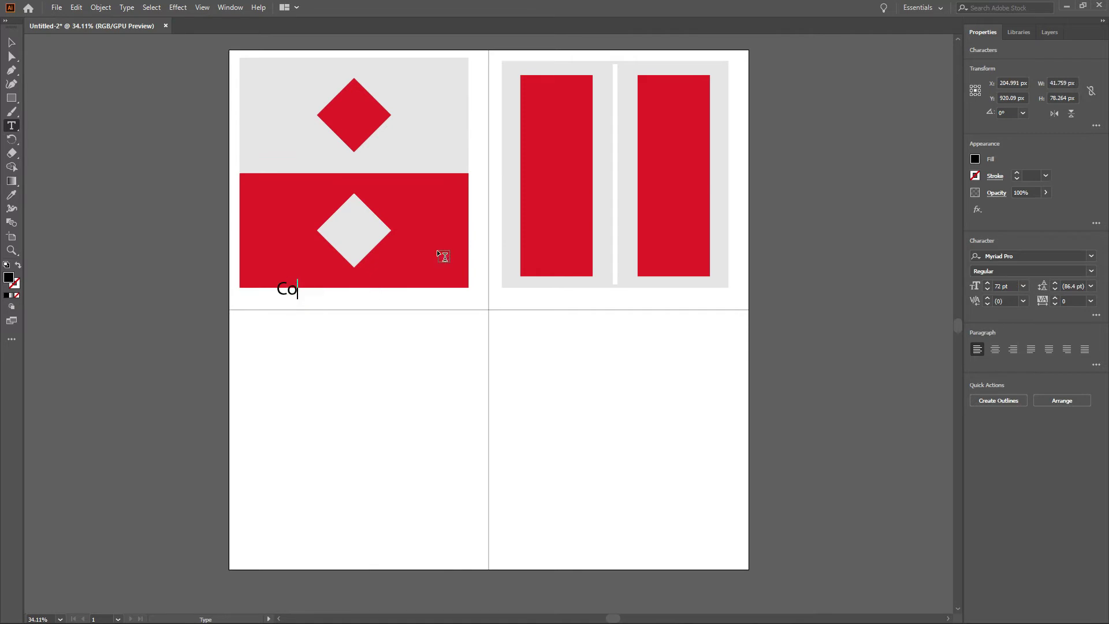
{"action": "left_click", "coordinate": [12, 39]}
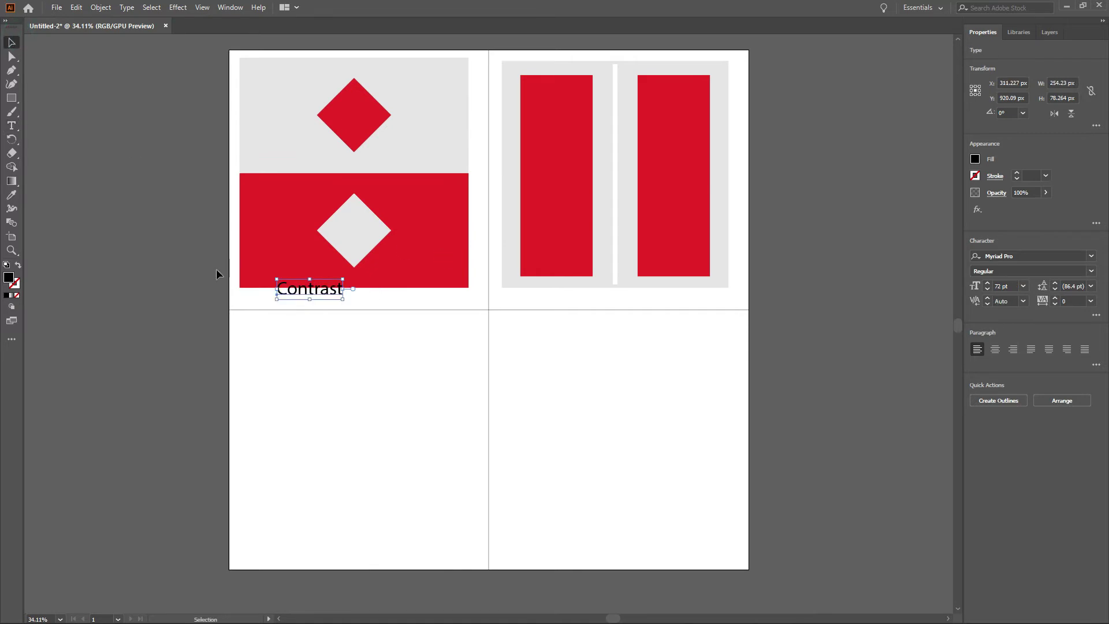
{"action": "left_click_drag", "start_coordinate": [312, 292], "coordinate": [340, 310]}
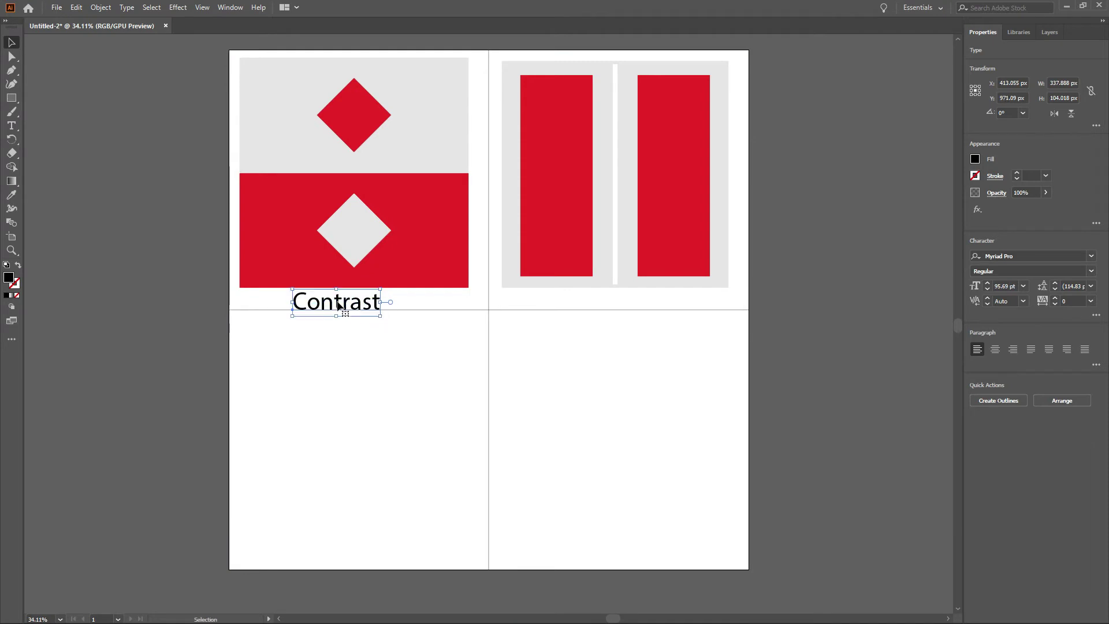
Step: Set the "Contrast" label's font to Poppins SemiBold
{"action": "left_click", "coordinate": [1091, 258]}
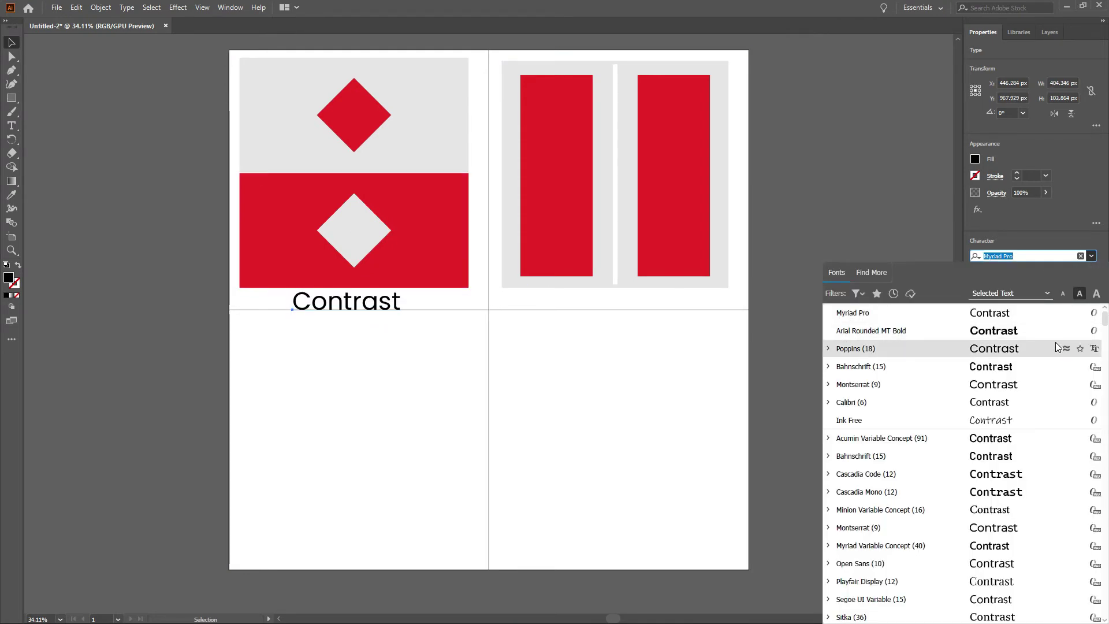
{"action": "left_click", "coordinate": [1055, 347]}
{"action": "left_click", "coordinate": [1091, 271]}
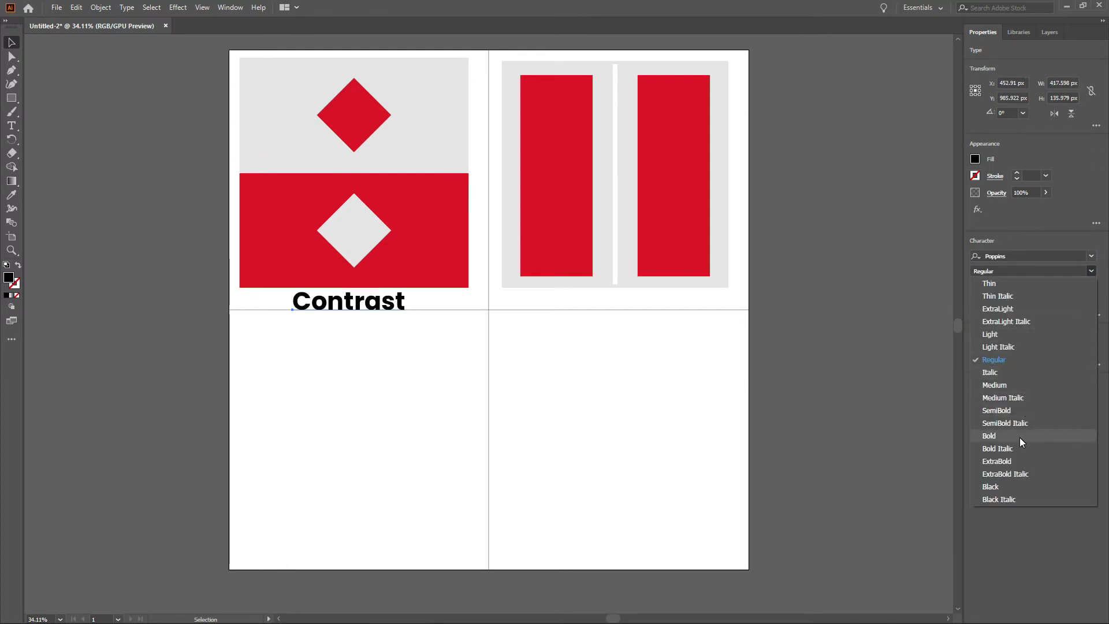
{"action": "left_click", "coordinate": [1020, 410]}
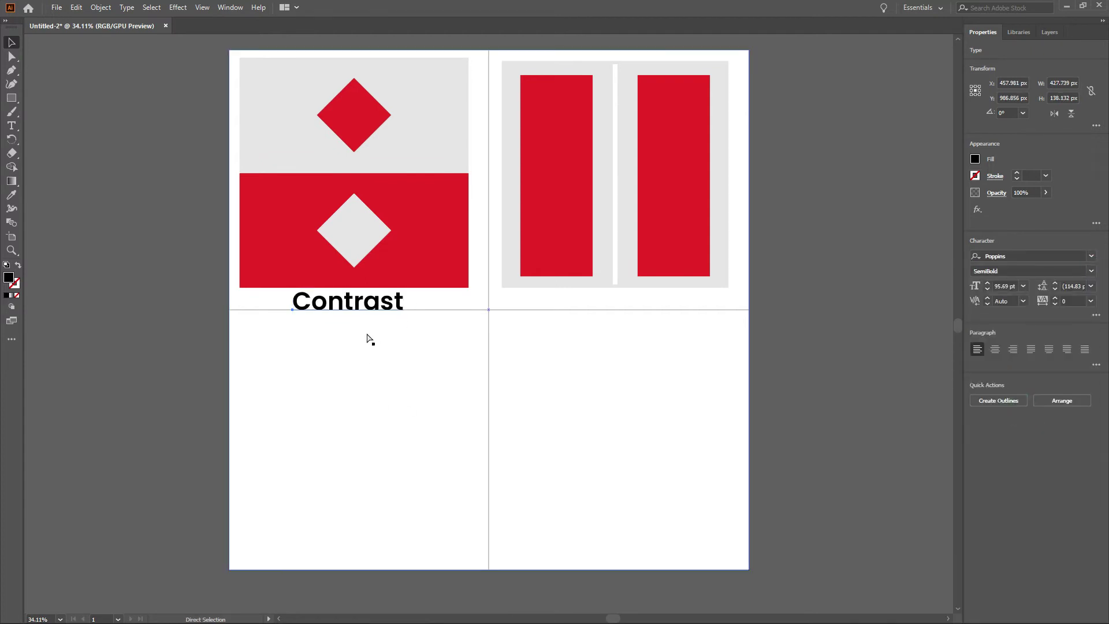
Step: Copy the "Contrast" label beneath the two-rectangle composition and change the copy's text to "Balance"
{"action": "right_click", "coordinate": [373, 306]}
{"action": "left_click", "coordinate": [365, 307]}
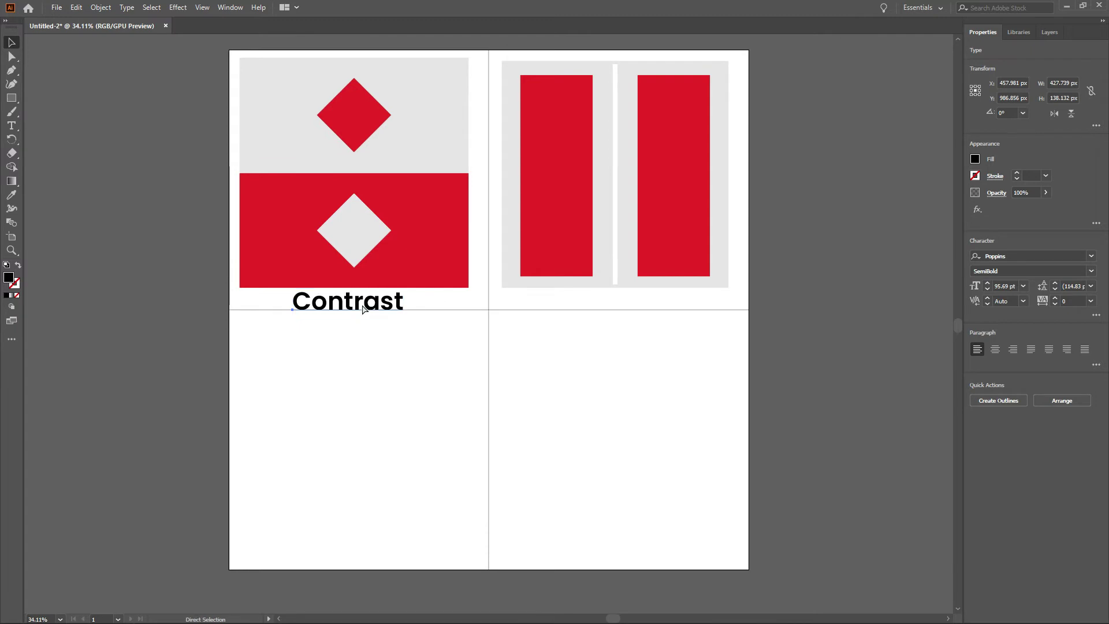
{"action": "left_click_drag", "start_coordinate": [365, 309], "coordinate": [631, 314]}
{"action": "double_click", "coordinate": [618, 307]}
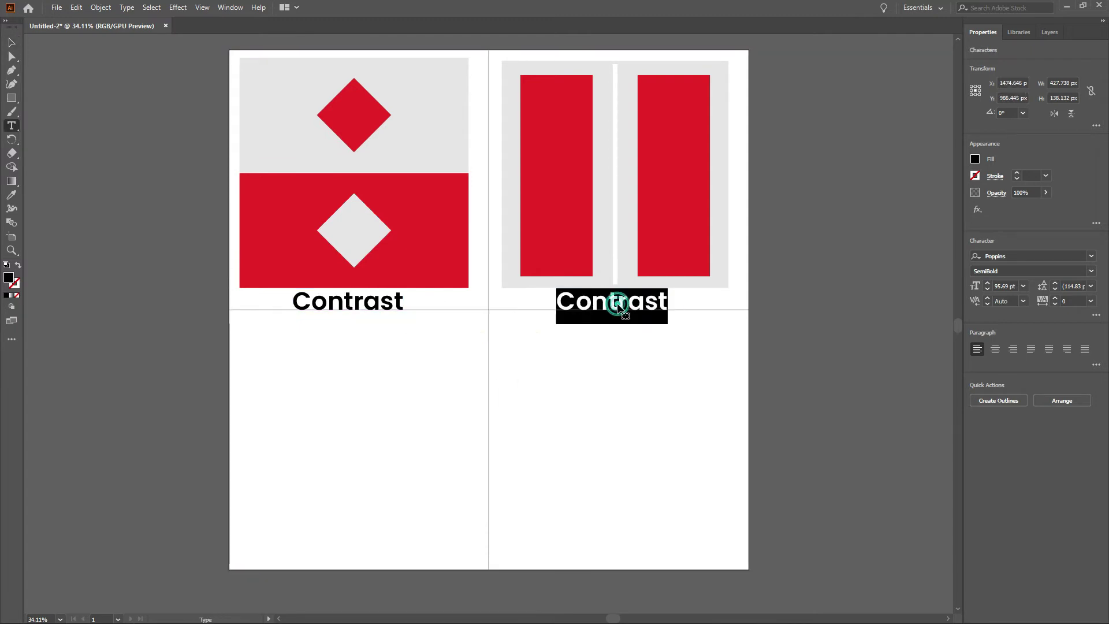
{"action": "type", "text": "Balance"}
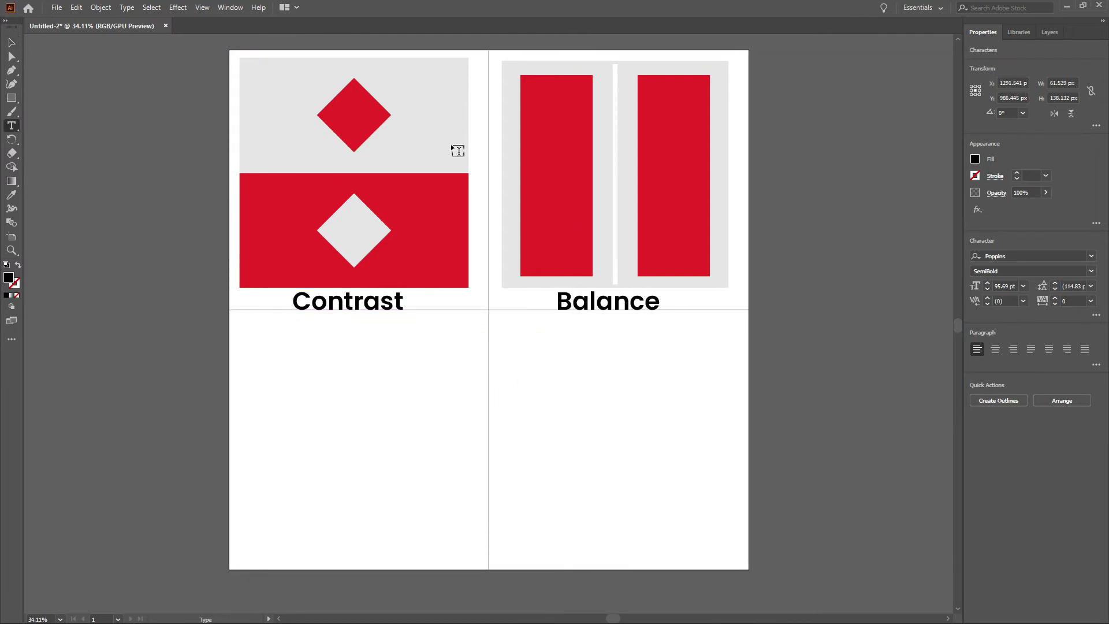
{"action": "key", "text": "Escape"}
Step: Scale the "Contrast" label down to about 413 px wide and shrink the "Balance" label slightly, keeping it beneath its composition
{"action": "left_click", "coordinate": [115, 168]}
{"action": "left_click", "coordinate": [359, 303]}
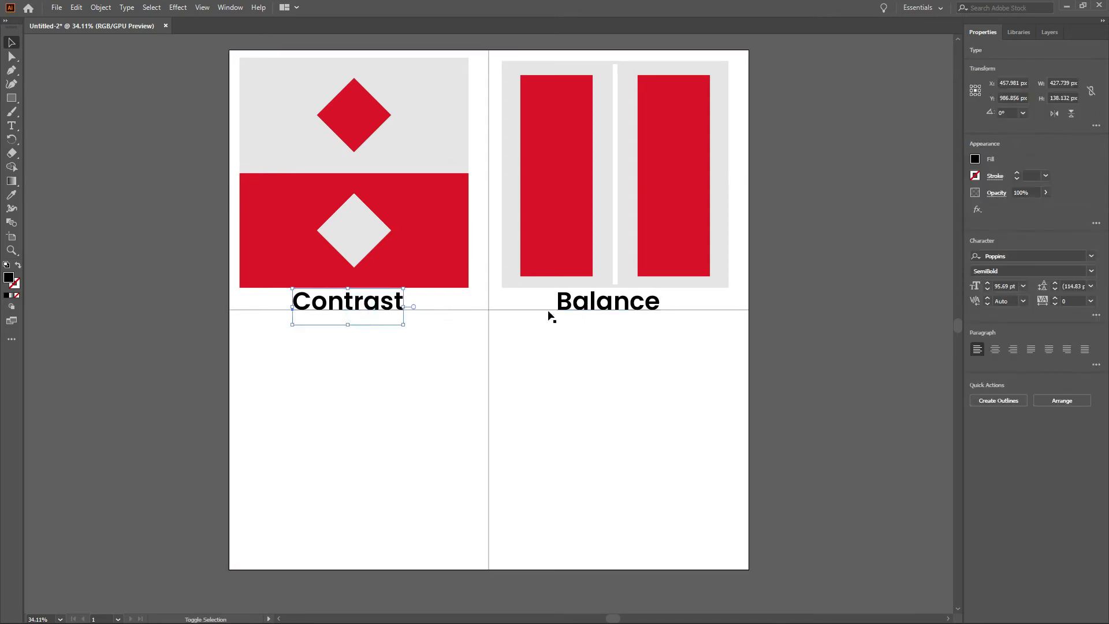
{"action": "mouse_move", "coordinate": [403, 306]}
{"action": "left_mouse_down"}
{"action": "mouse_move", "coordinate": [426, 310]}
{"action": "mouse_move", "coordinate": [400, 307]}
{"action": "left_mouse_up"}
{"action": "left_click", "coordinate": [615, 301]}
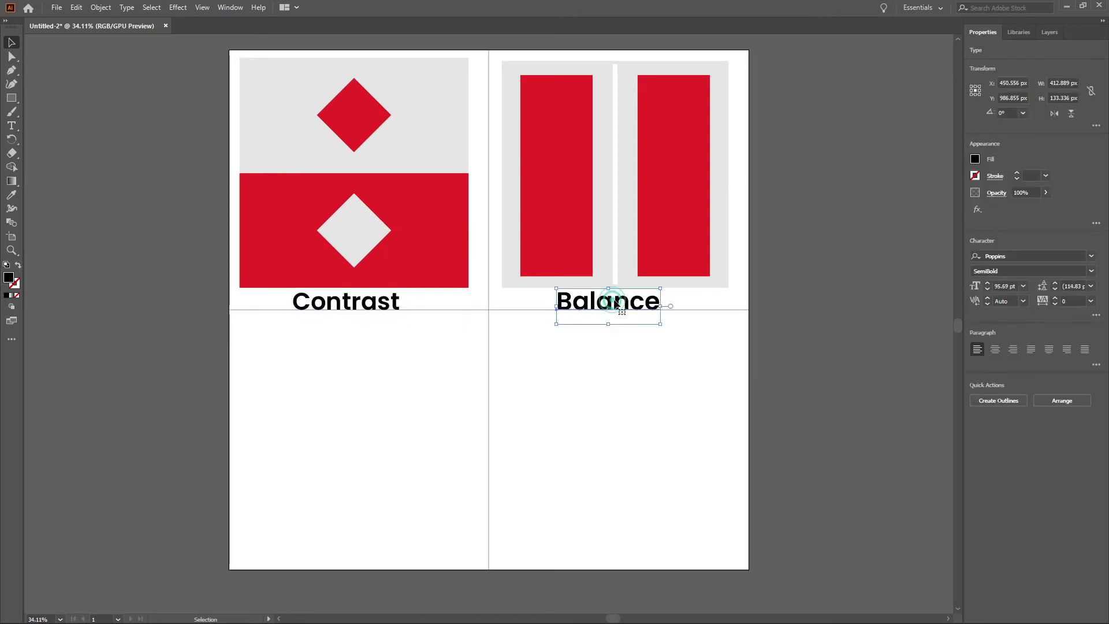
{"action": "left_click_drag", "start_coordinate": [622, 312], "coordinate": [657, 322]}
{"action": "left_click", "coordinate": [808, 277]}
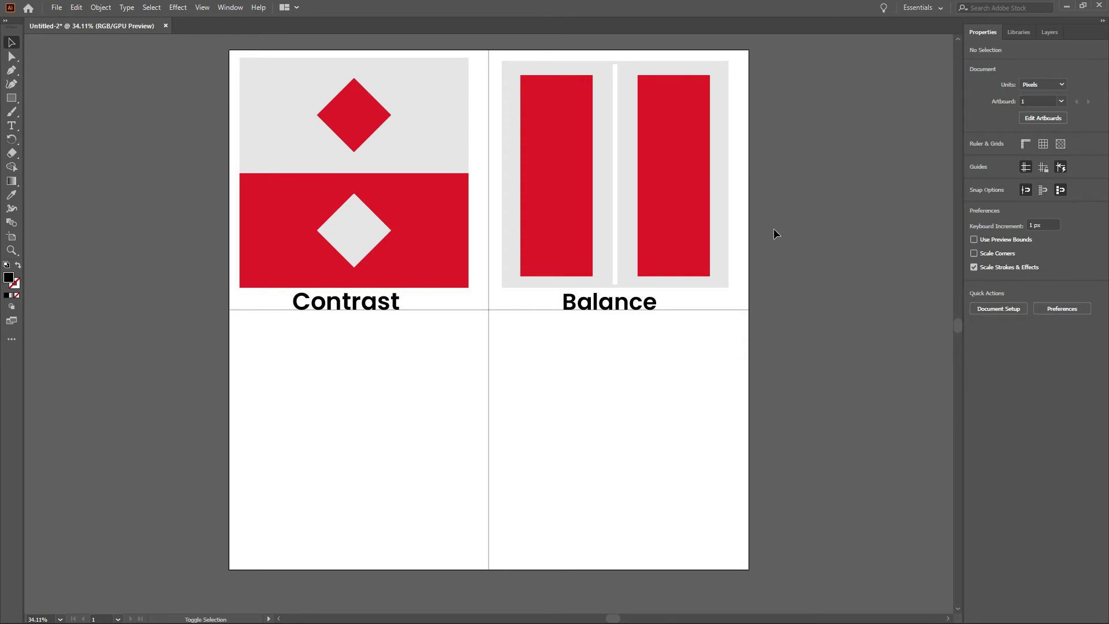
Step: Capture a rectangular screenshot of the whole artboard with the Snipping Tool and copy it
{"action": "key", "text": "super+shift+s"}
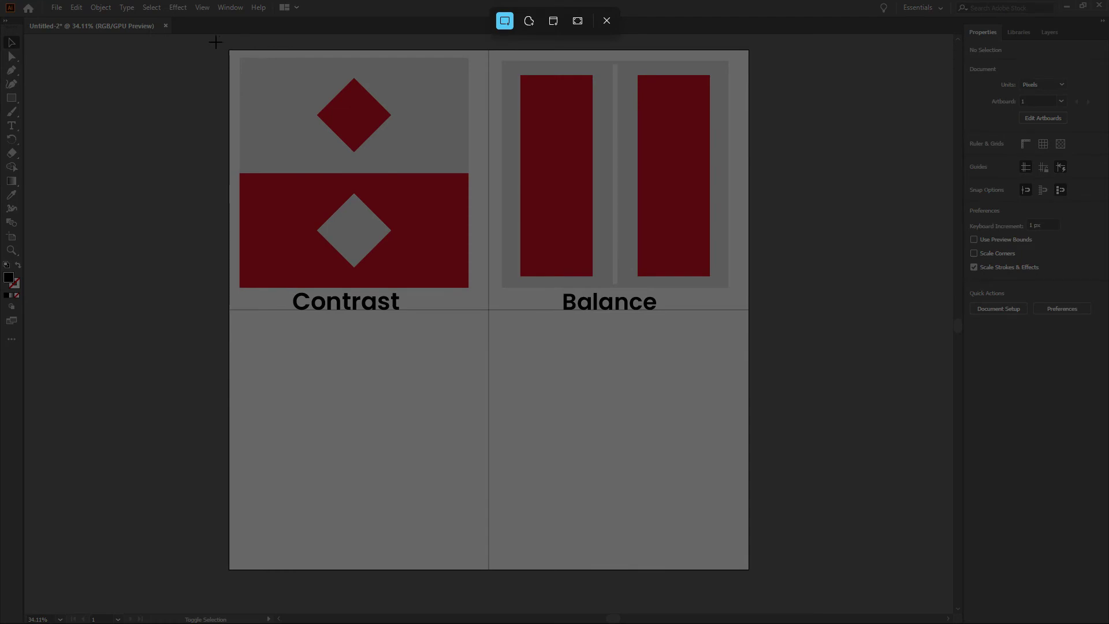
{"action": "left_click_drag", "start_coordinate": [214, 40], "coordinate": [767, 583]}
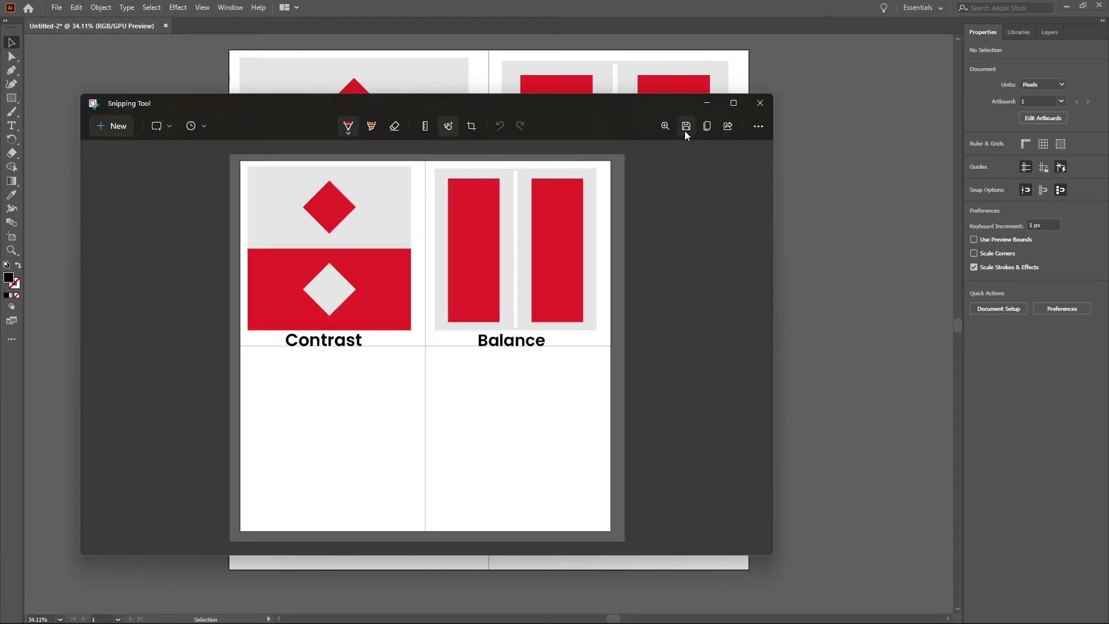
{"action": "left_click", "coordinate": [703, 132]}
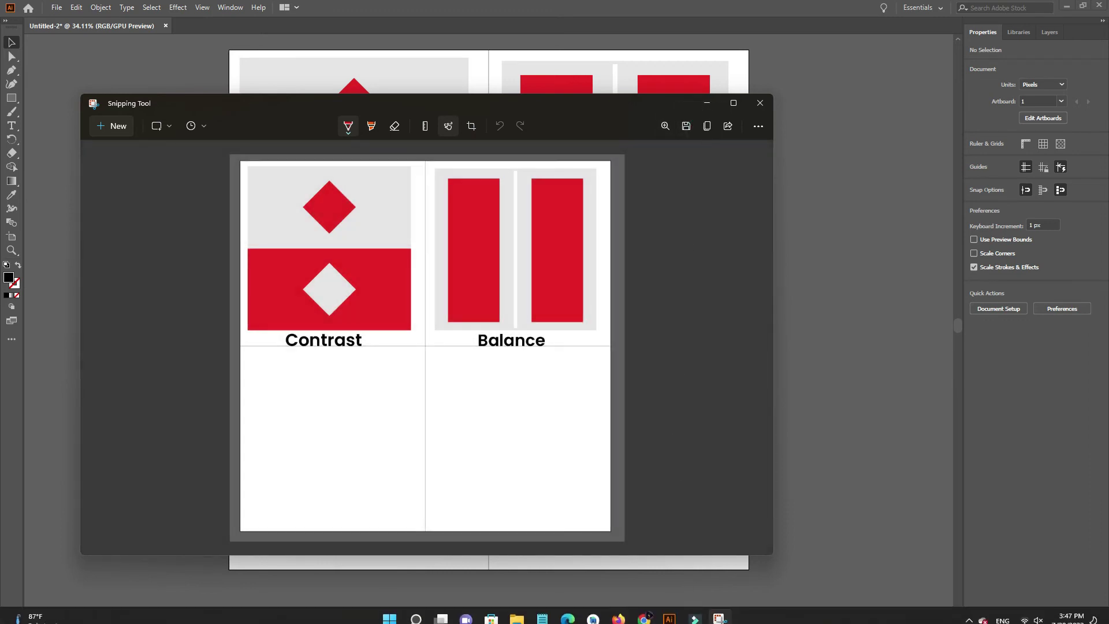
Step: Switch to the Word document in the browser and paste the artboard screenshot below the exercise heading
{"action": "left_click", "coordinate": [647, 616]}
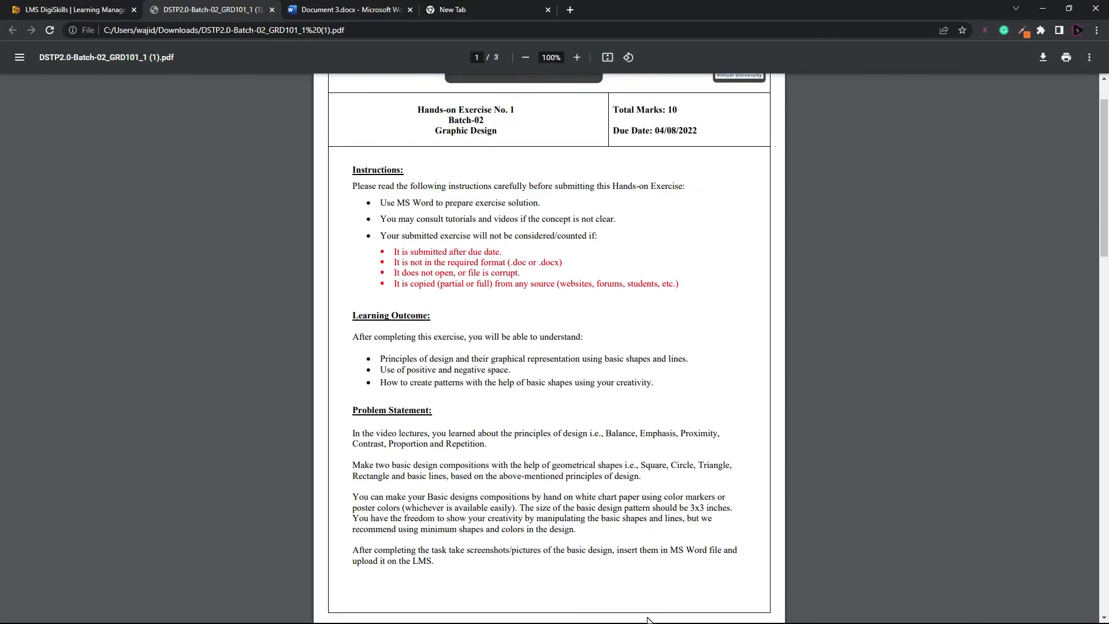
{"action": "left_click", "coordinate": [333, 6]}
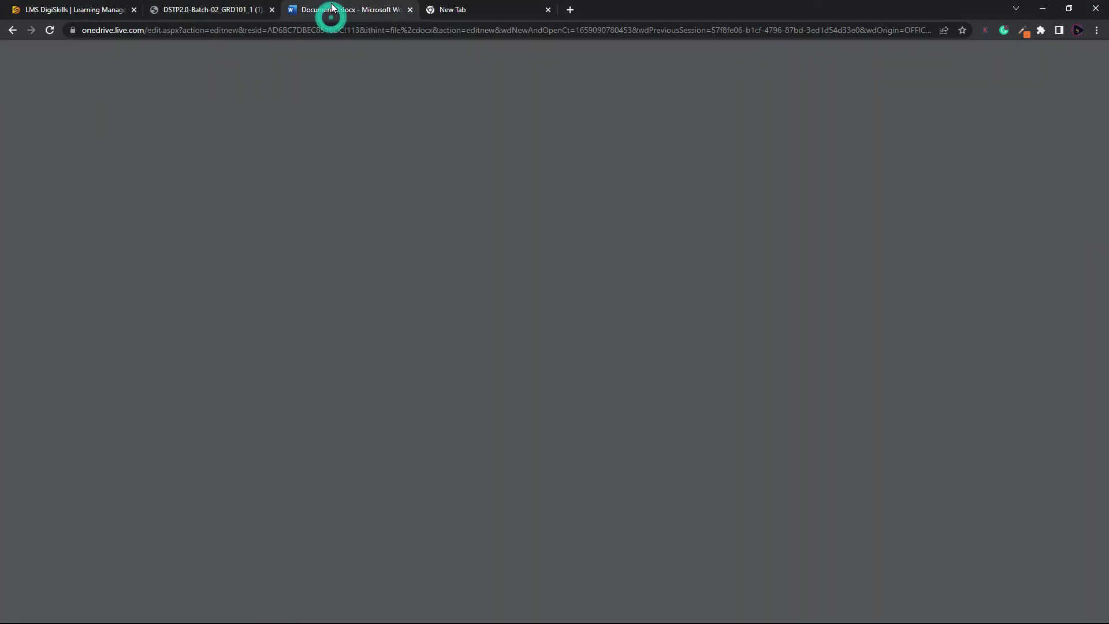
{"action": "scroll", "coordinate": [545, 254], "scroll_direction": "up", "scroll_amount": 2}
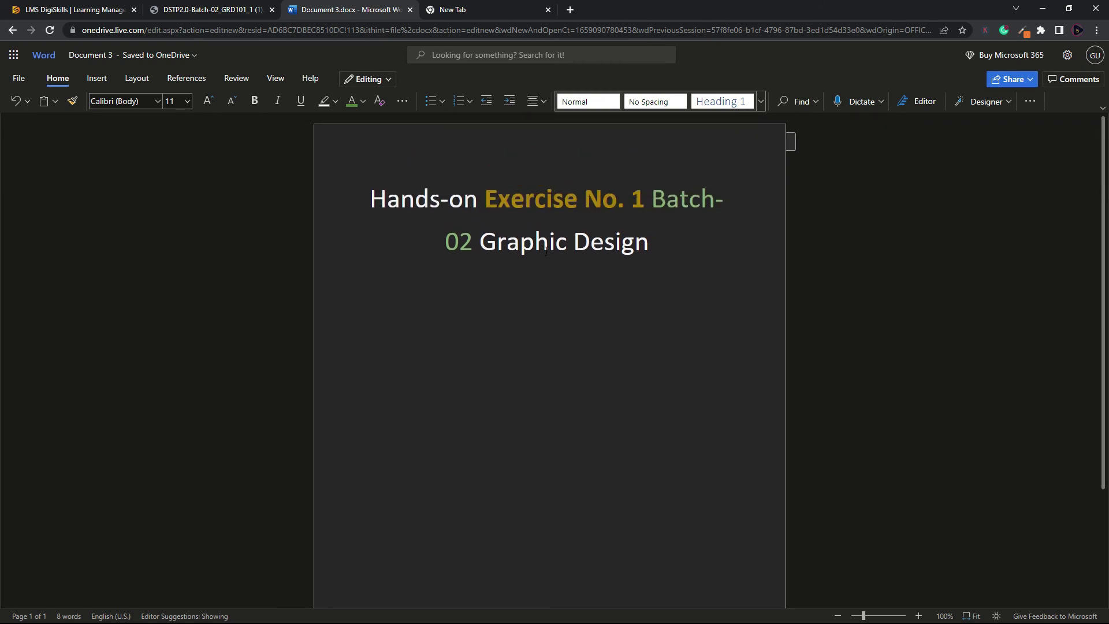
{"action": "left_click", "coordinate": [376, 312]}
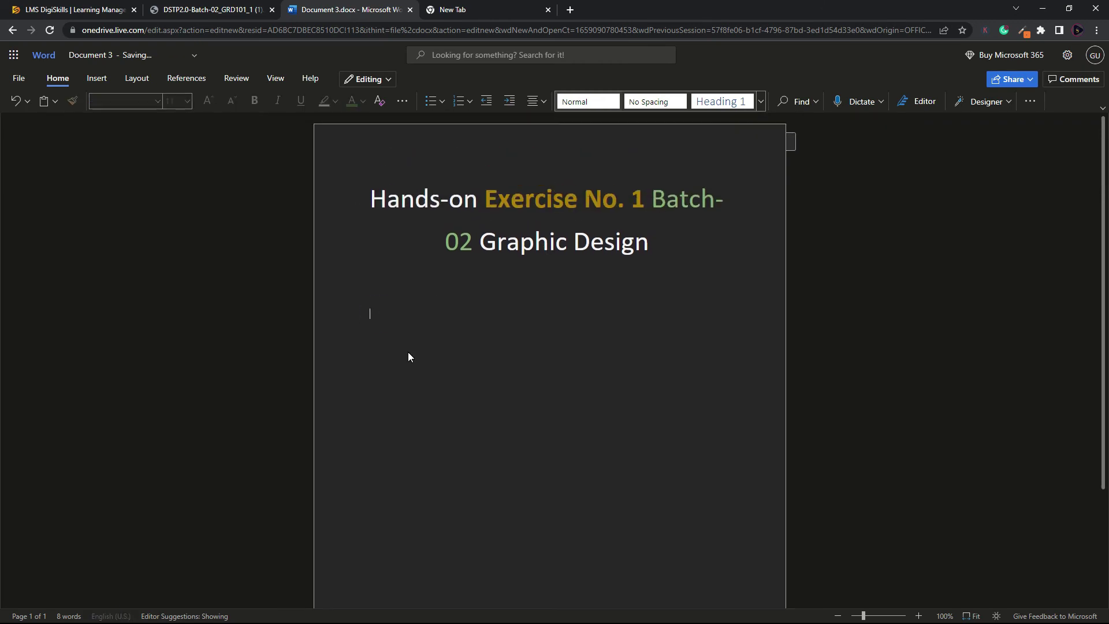
{"action": "key", "text": "ctrl+v"}
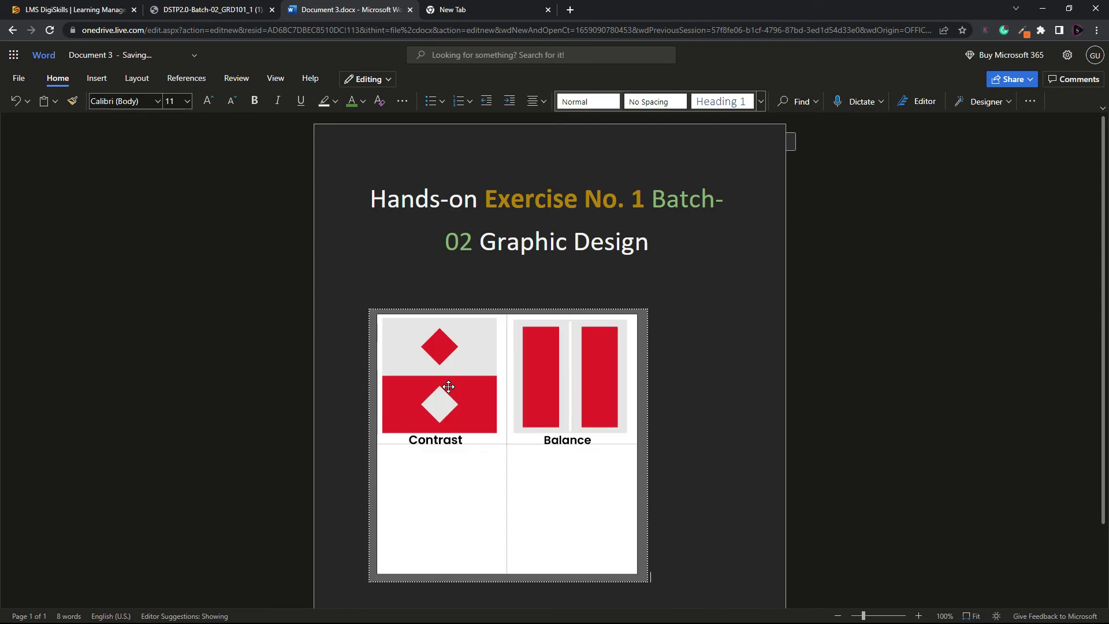
Step: Enlarge the pasted screenshot proportionally to roughly the width of the heading text and deselect it
{"action": "left_click", "coordinate": [594, 493]}
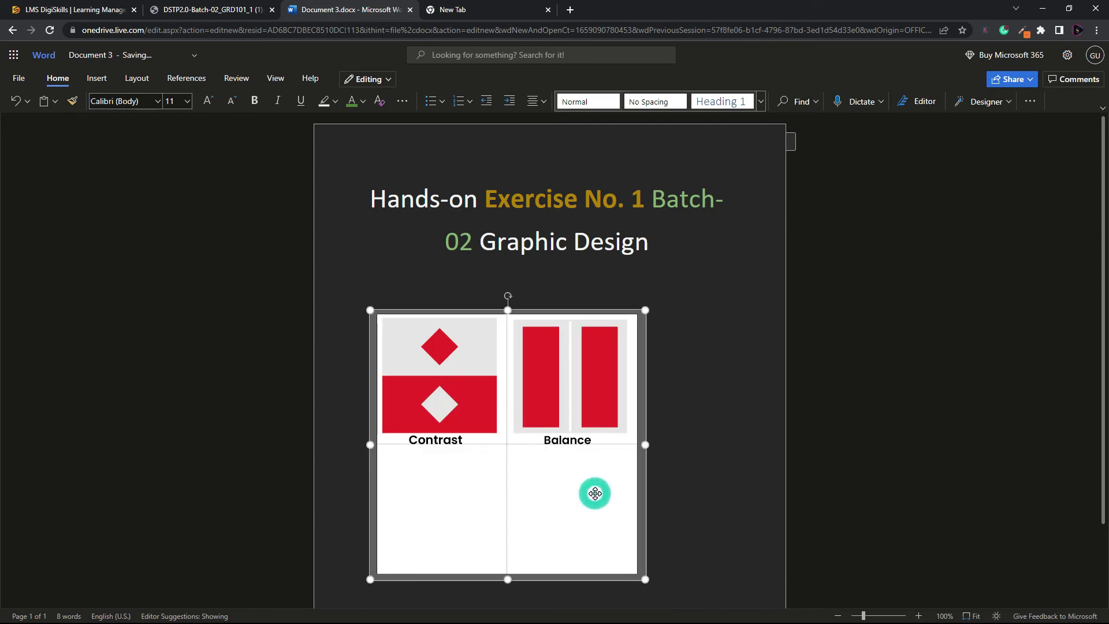
{"action": "left_click", "coordinate": [559, 462]}
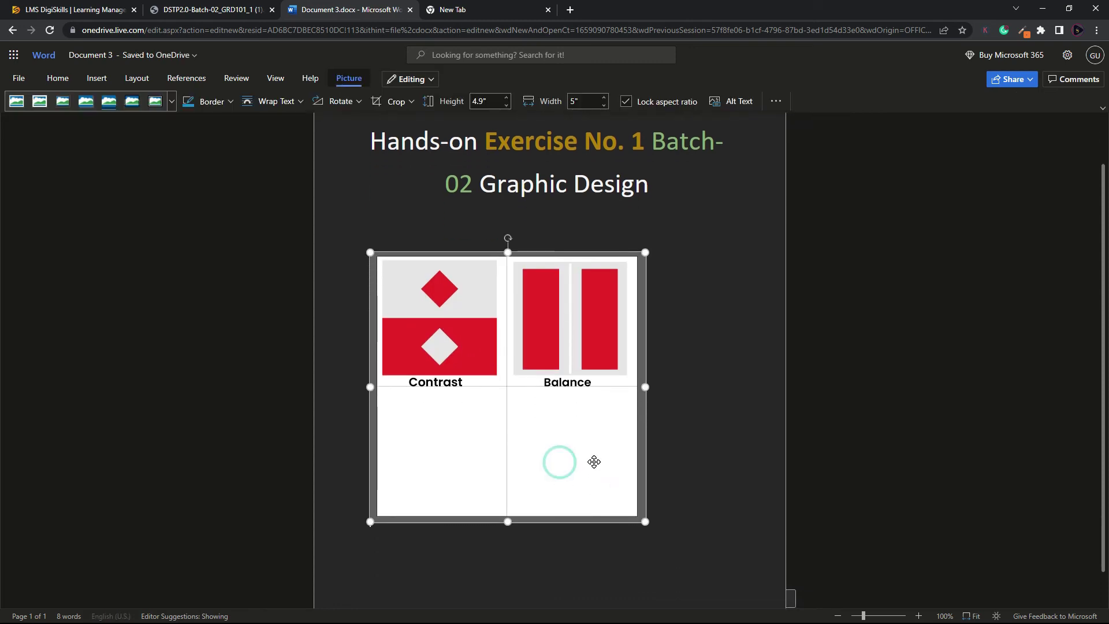
{"action": "key", "text": "ctrl+minus"}
{"action": "left_click_drag", "start_coordinate": [634, 525], "coordinate": [715, 602]}
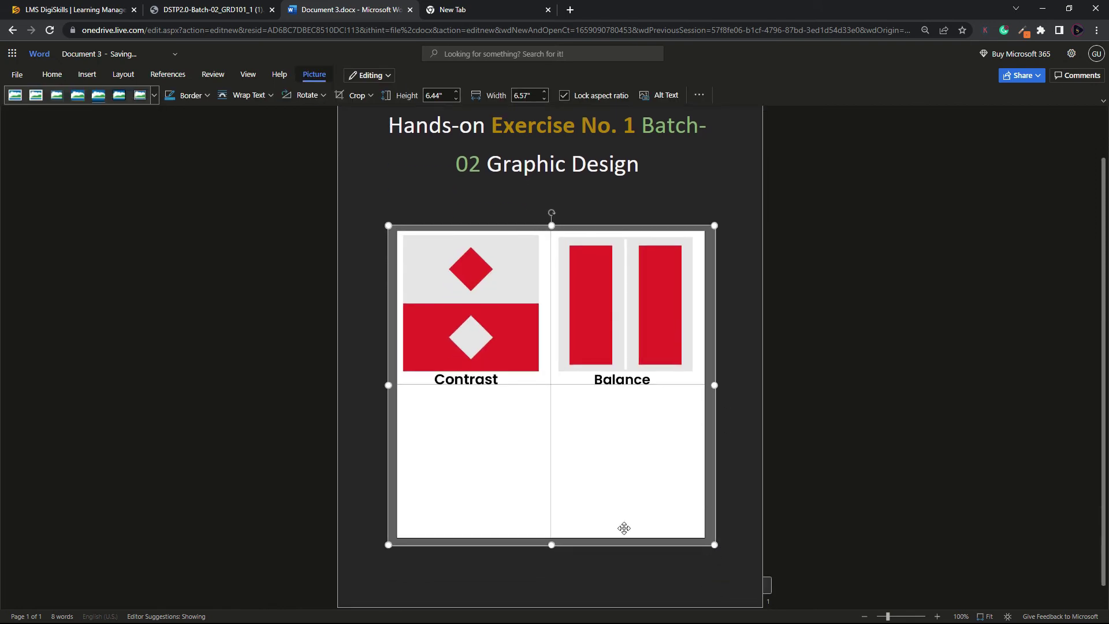
{"action": "left_click_drag", "start_coordinate": [389, 546], "coordinate": [377, 560]}
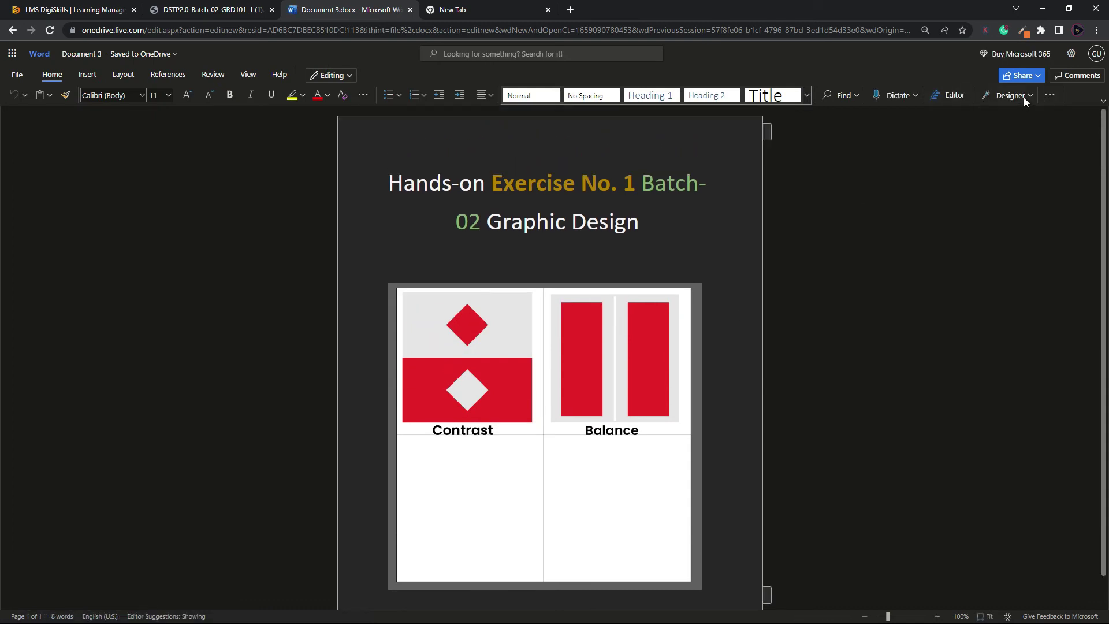
{"action": "left_click", "coordinate": [875, 248]}
Step: Start saving an online copy of the Word document to OneDrive
{"action": "left_click", "coordinate": [18, 74]}
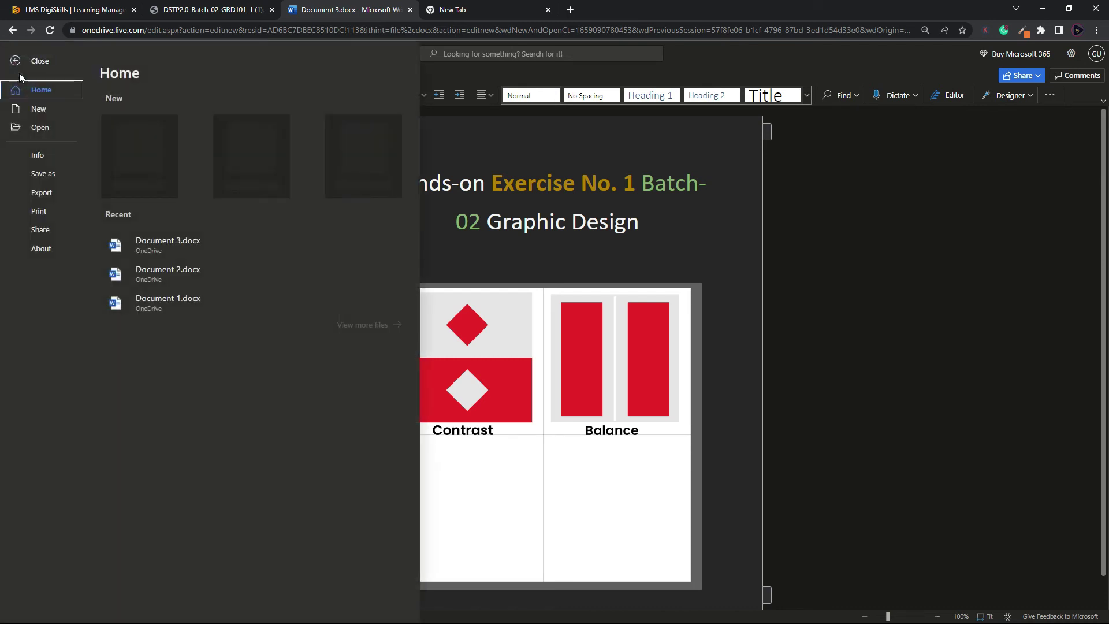
{"action": "left_click", "coordinate": [51, 192]}
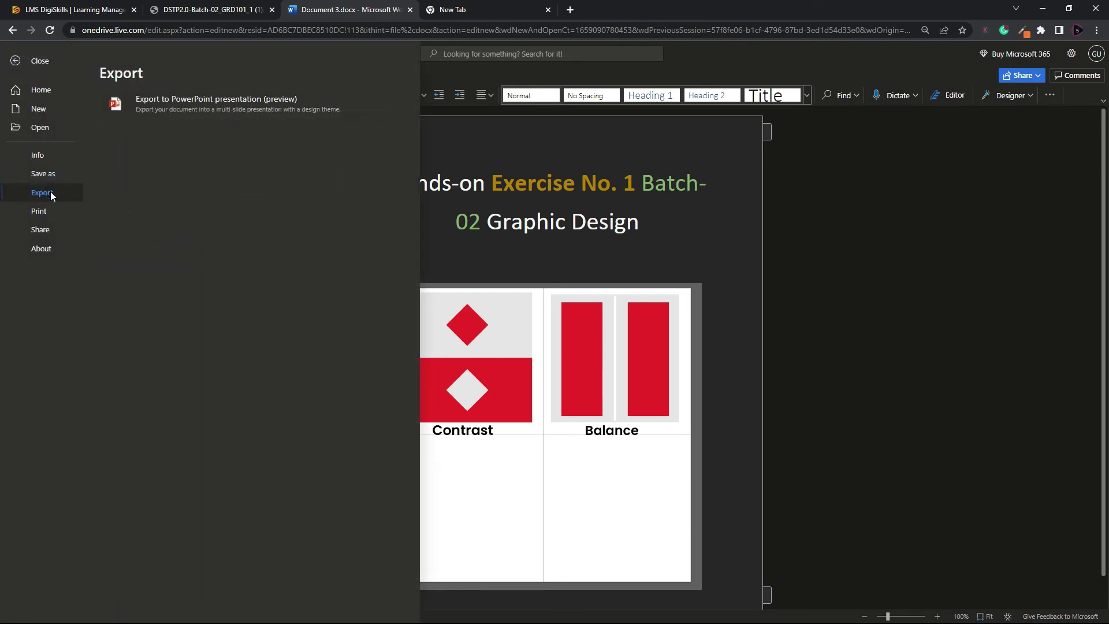
{"action": "left_click", "coordinate": [50, 175]}
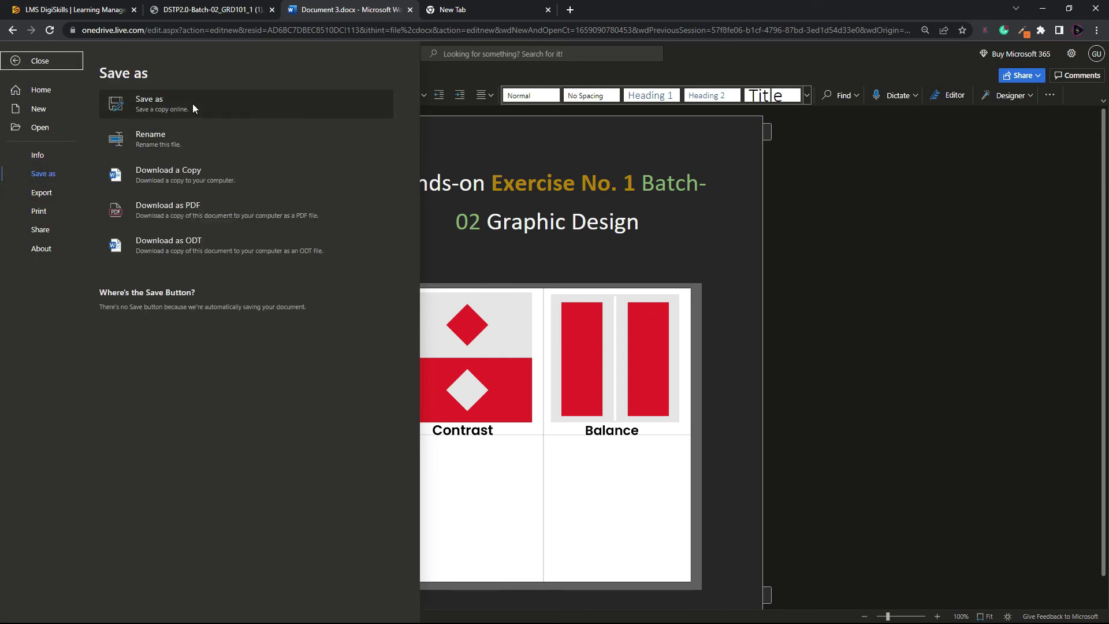
{"action": "left_click", "coordinate": [193, 105]}
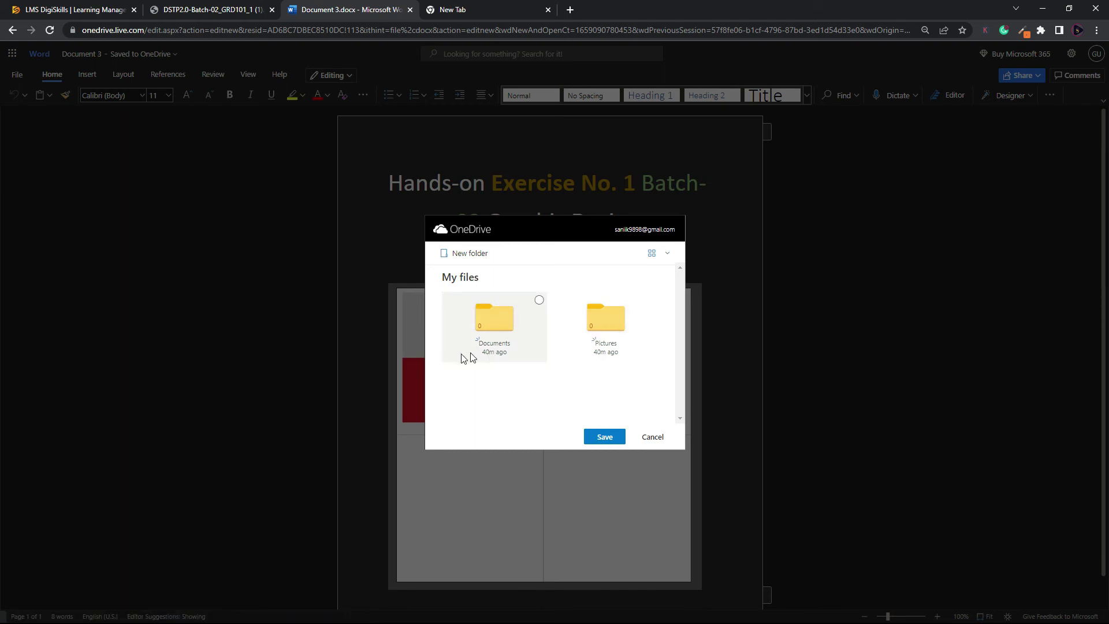
{"action": "left_click", "coordinate": [463, 249]}
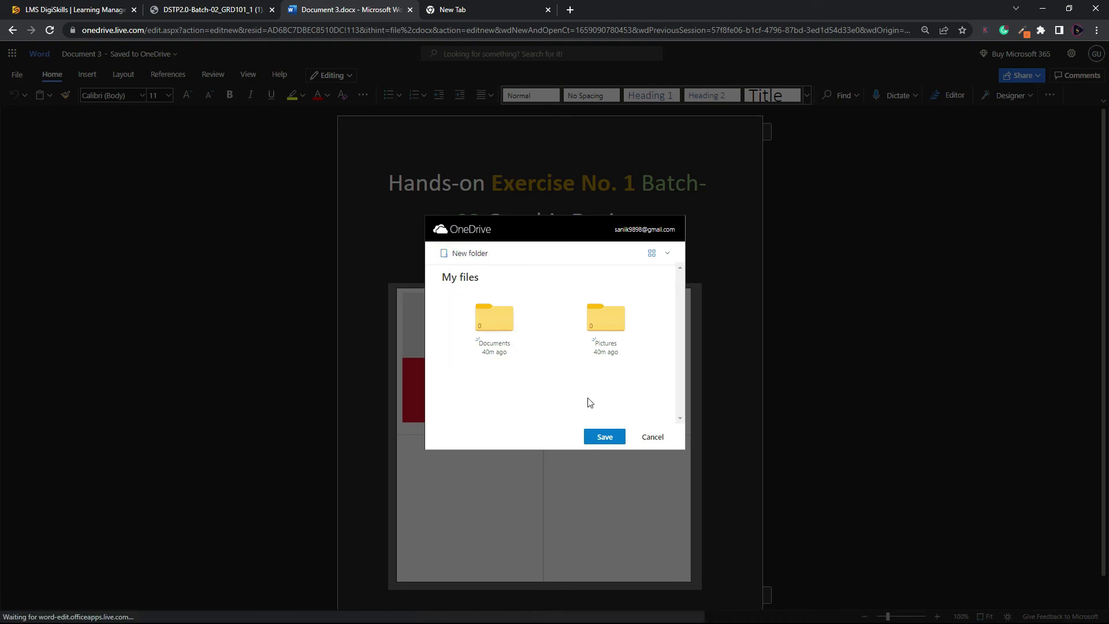
{"action": "right_click", "coordinate": [575, 386]}
{"action": "left_click", "coordinate": [532, 367]}
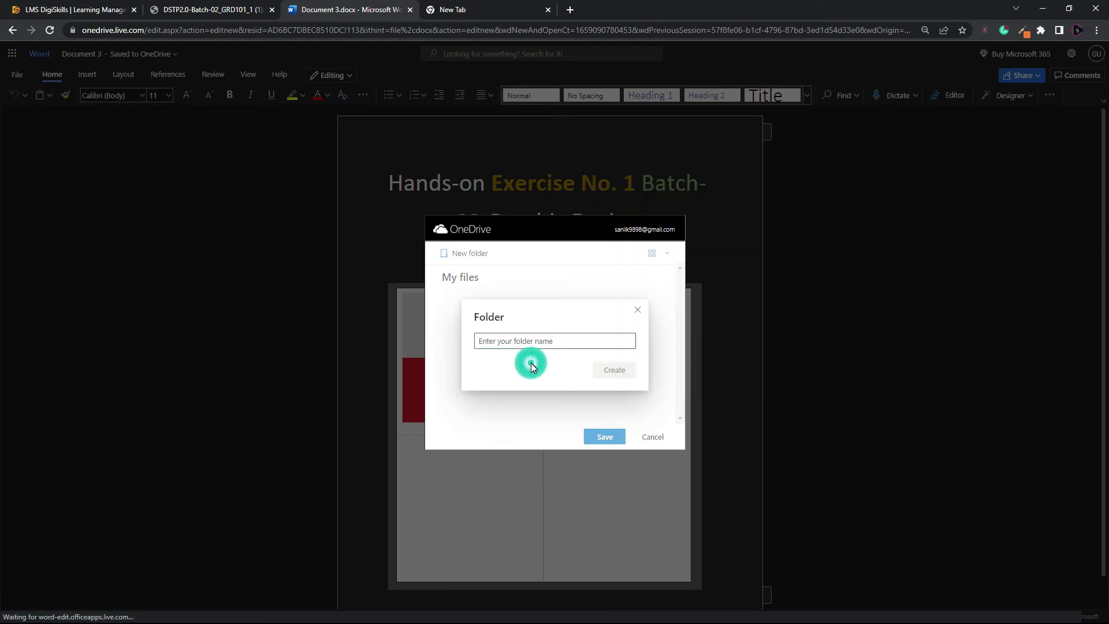
{"action": "left_click", "coordinate": [637, 309]}
Step: Save the copy in the OneDrive Documents folder under the name "Graphic Design Exercise 1"
{"action": "left_click", "coordinate": [488, 332]}
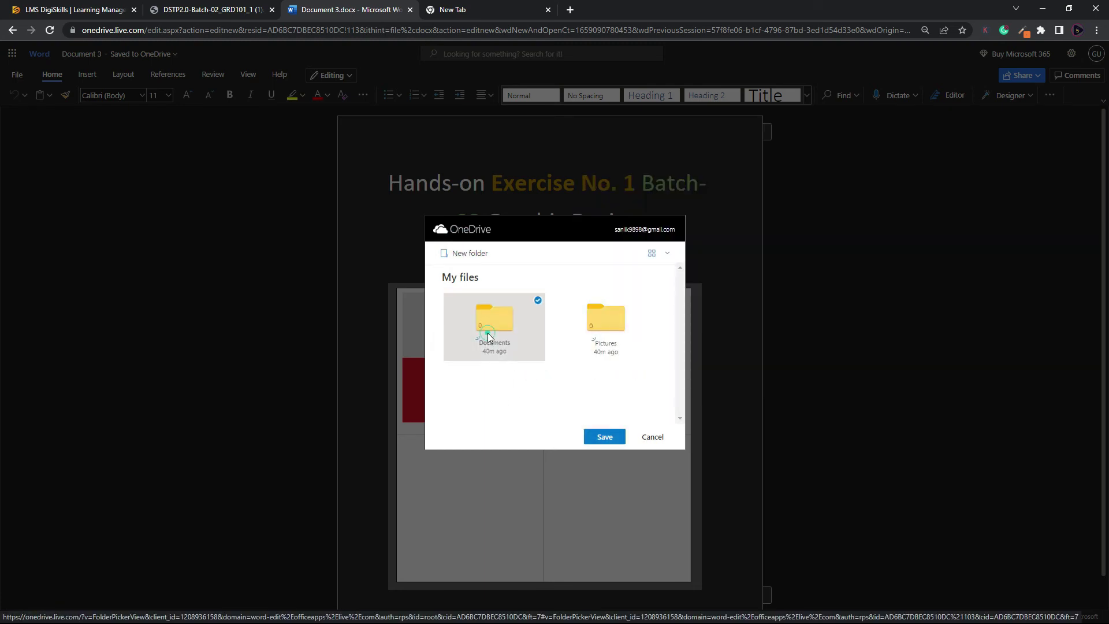
{"action": "left_click", "coordinate": [611, 437]}
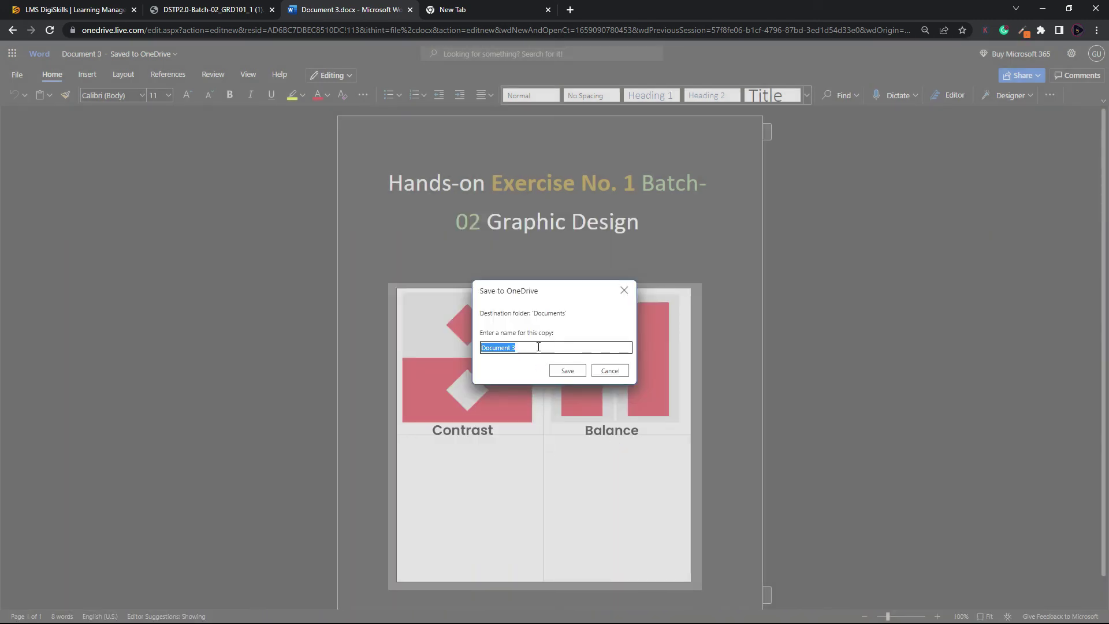
{"action": "type", "text": "Grap"}
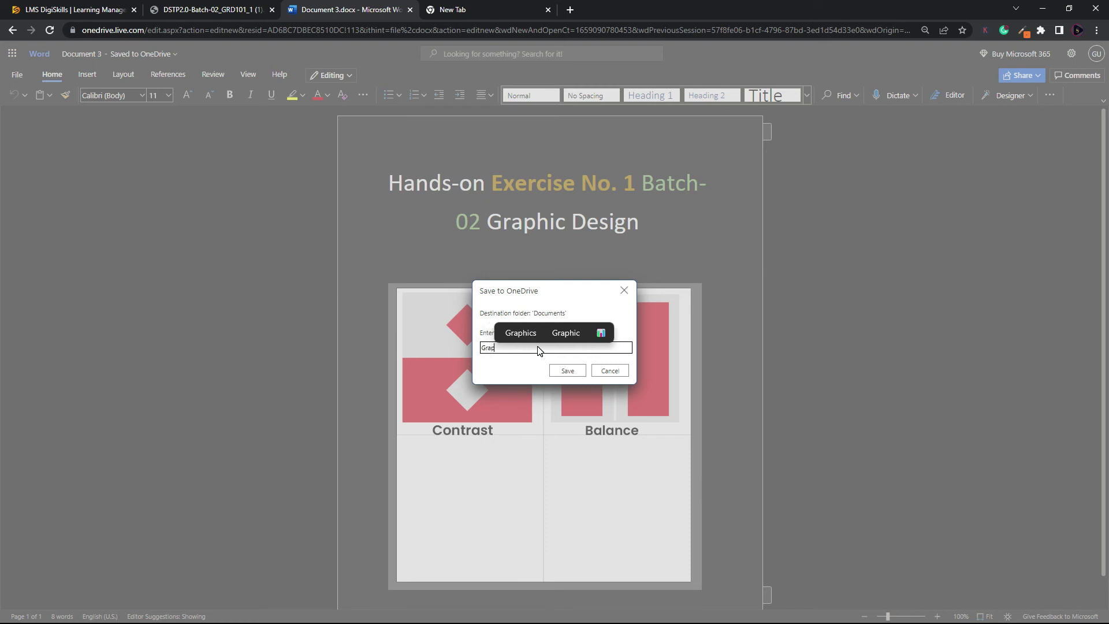
{"action": "type", "text": "hic"}
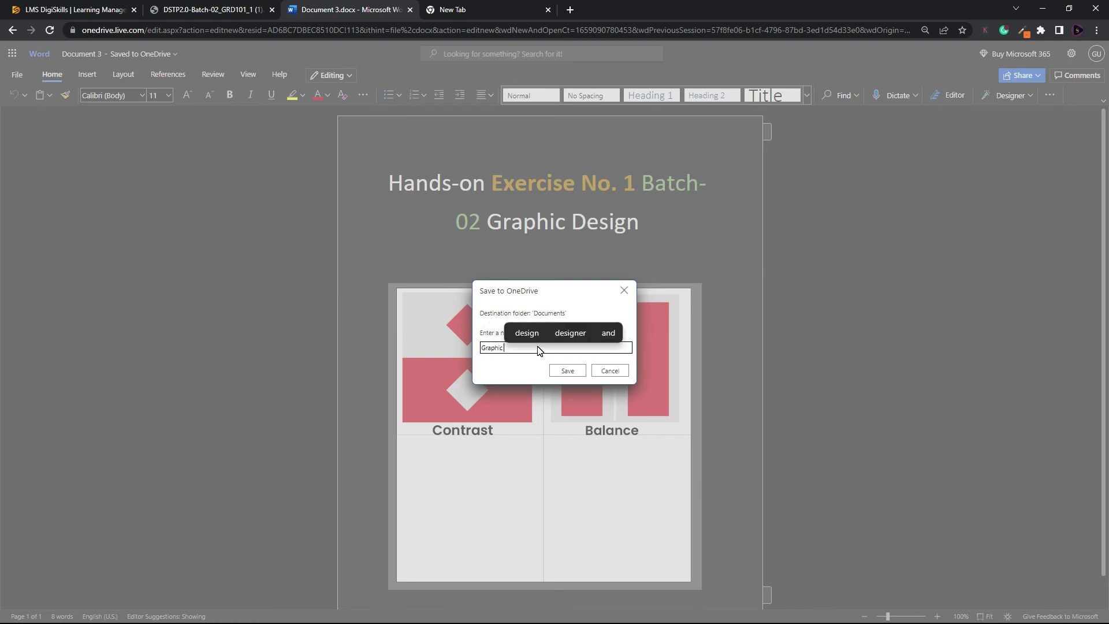
{"action": "type", "text": " De"}
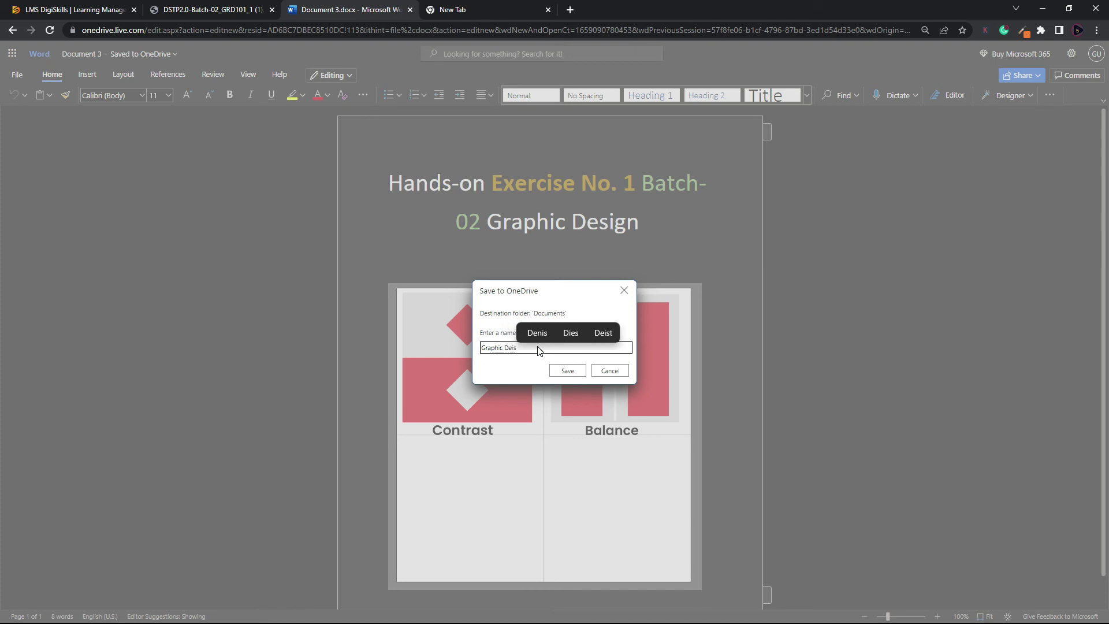
{"action": "type", "text": "sign"}
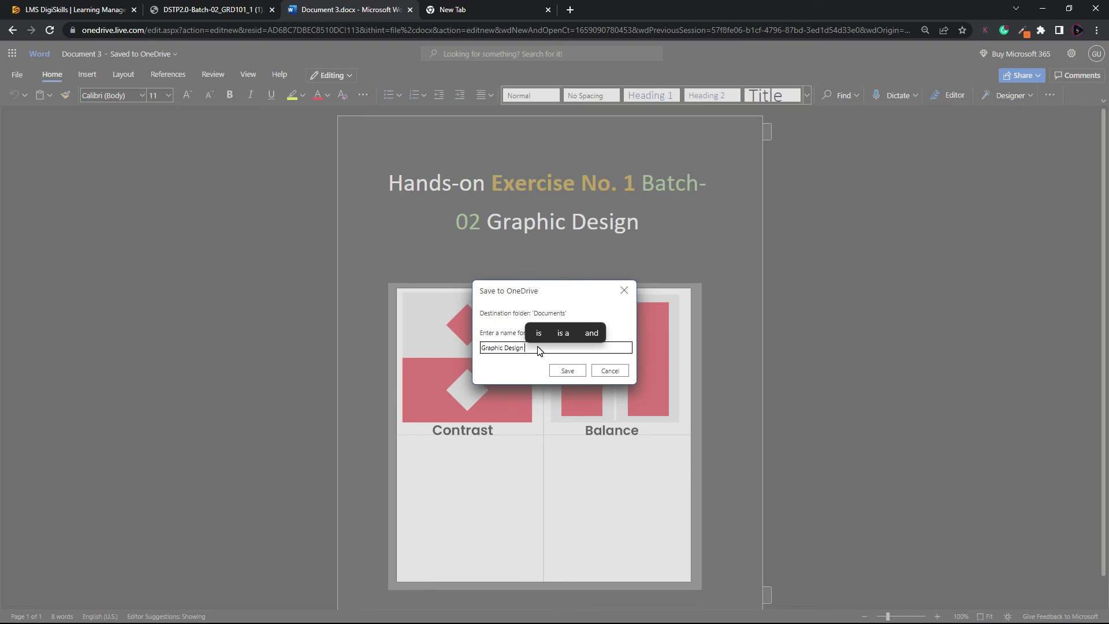
{"action": "type", "text": " Exercise 1"}
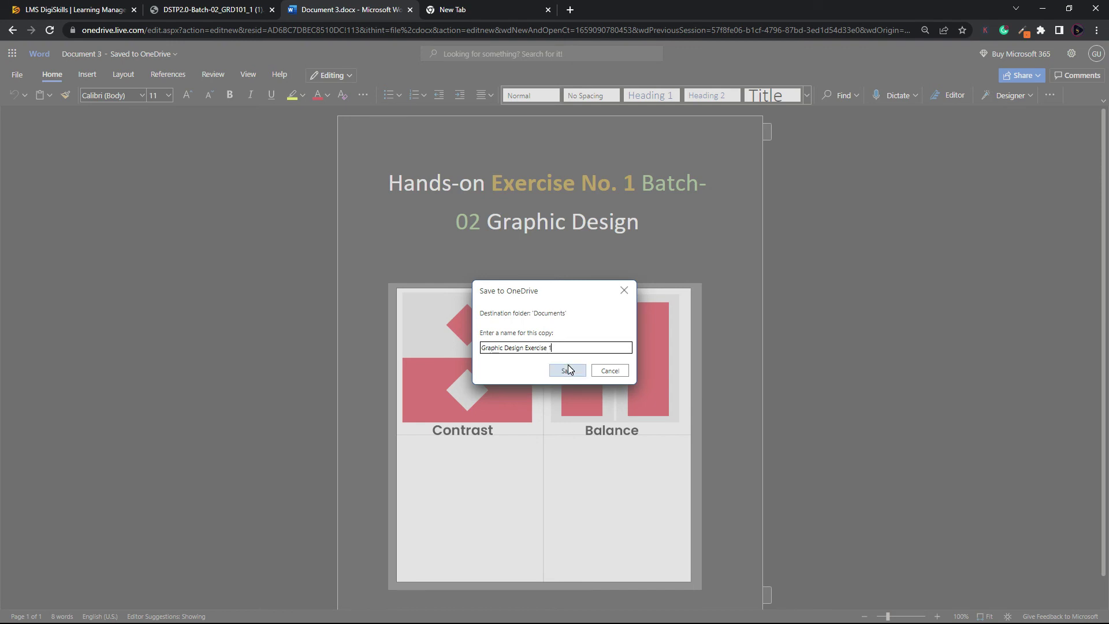
{"action": "left_click", "coordinate": [568, 368]}
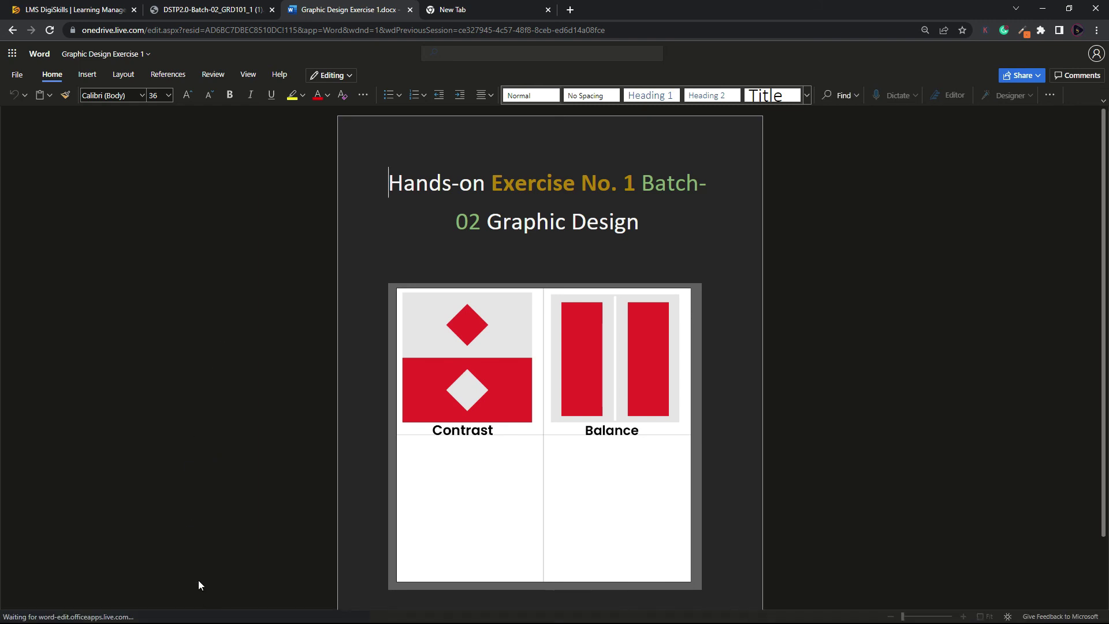
{"action": "left_click", "coordinate": [892, 314]}
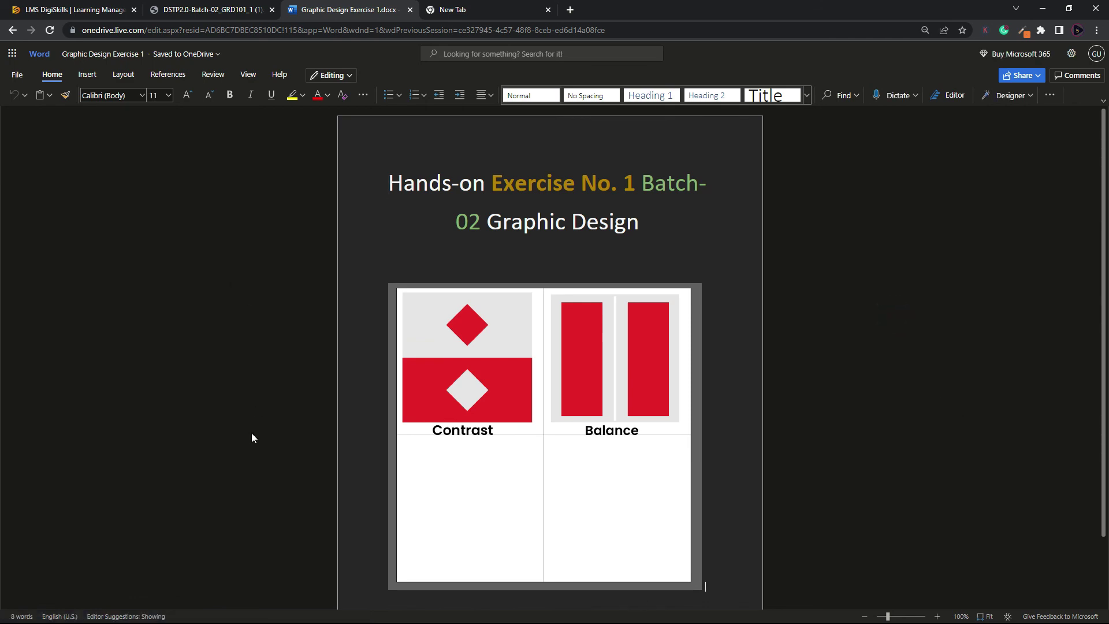
Step: Review the exercise instructions PDF and the Hand's On Exercise list in the DigiSkills LMS
{"action": "left_click", "coordinate": [214, 8]}
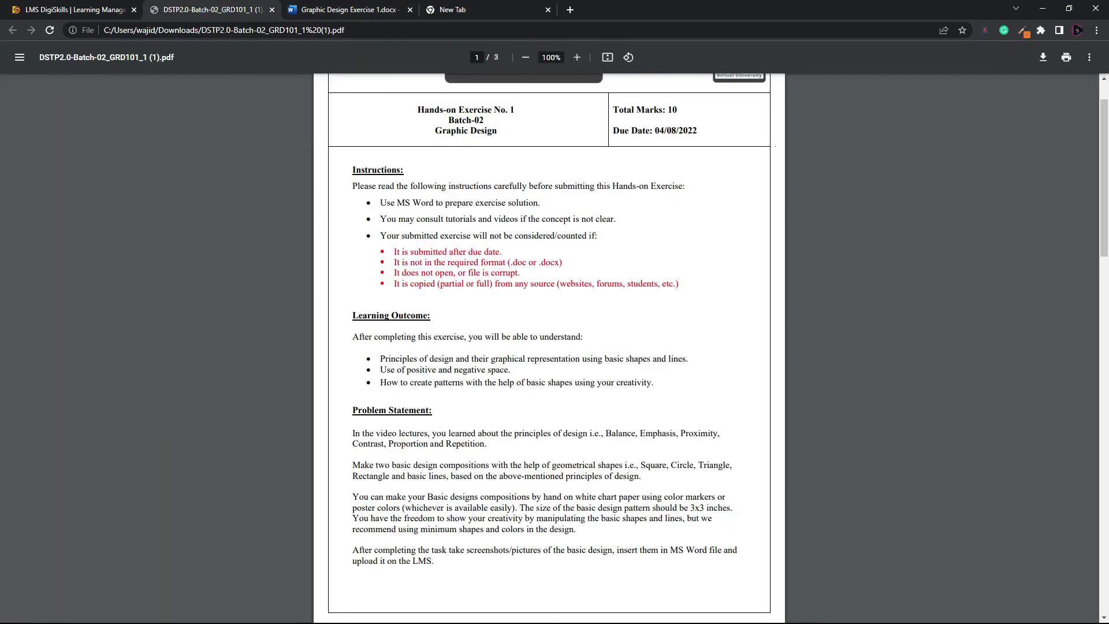
{"action": "scroll", "coordinate": [325, 139], "scroll_direction": "up", "scroll_amount": 1}
{"action": "left_click", "coordinate": [40, 10]}
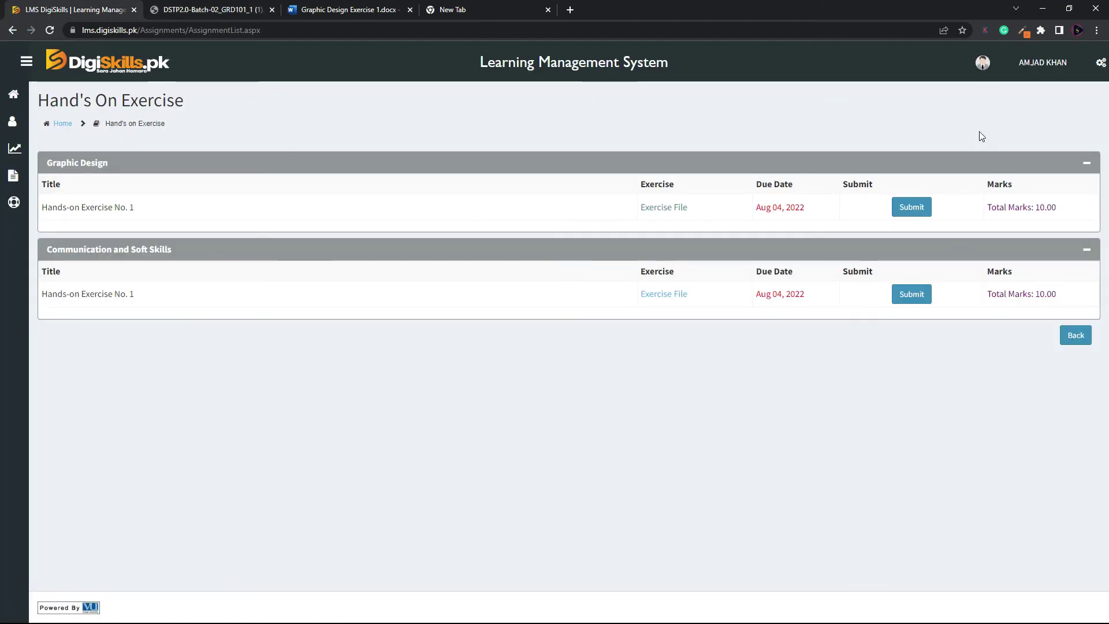
Step: Switch to the OneDrive Documents folder and download the "Graphic Design Exercise 1" document
{"action": "left_click", "coordinate": [310, 7]}
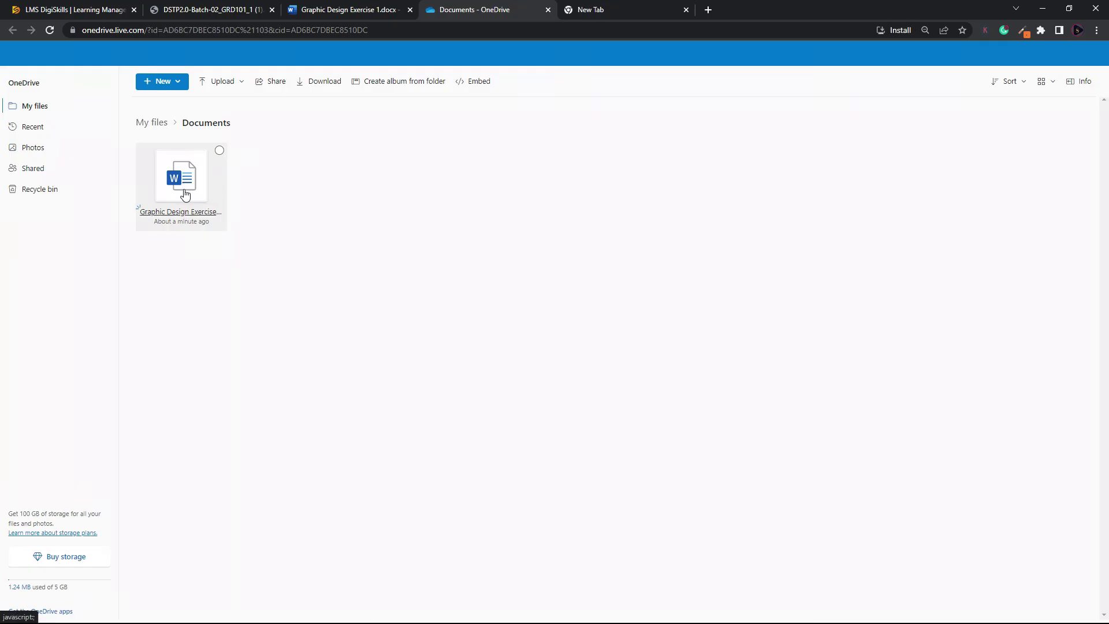
{"action": "right_click", "coordinate": [185, 194]}
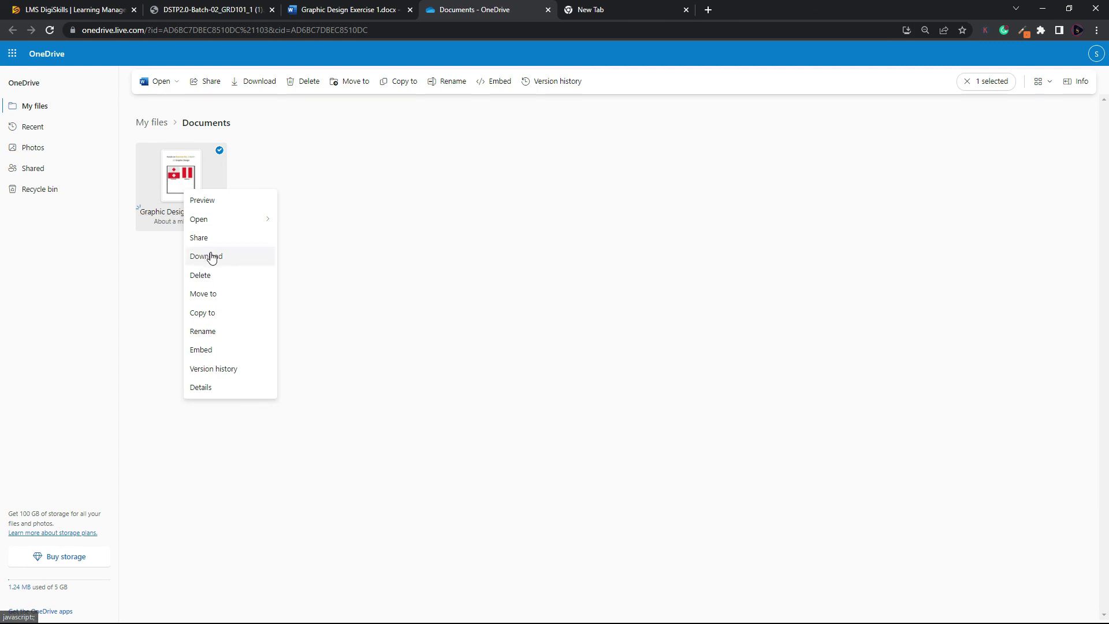
{"action": "left_click", "coordinate": [210, 256]}
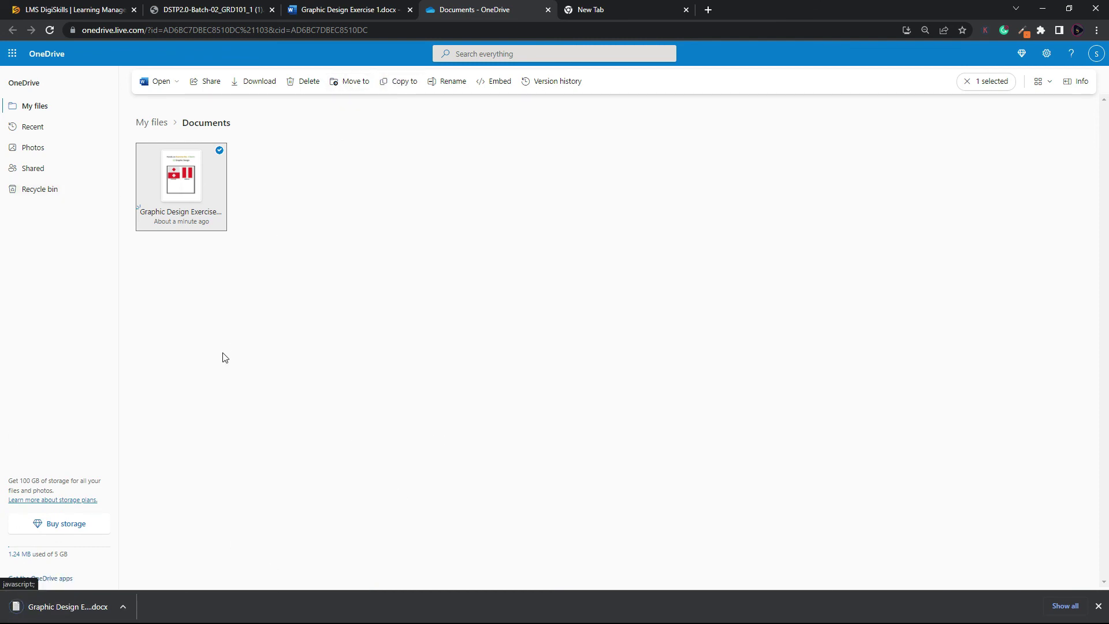
Step: Switch to the DigiSkills LMS, open the Graphic Design Hands-on Exercise No. 1 submission and start choosing a file for it
{"action": "left_click", "coordinate": [4, 7]}
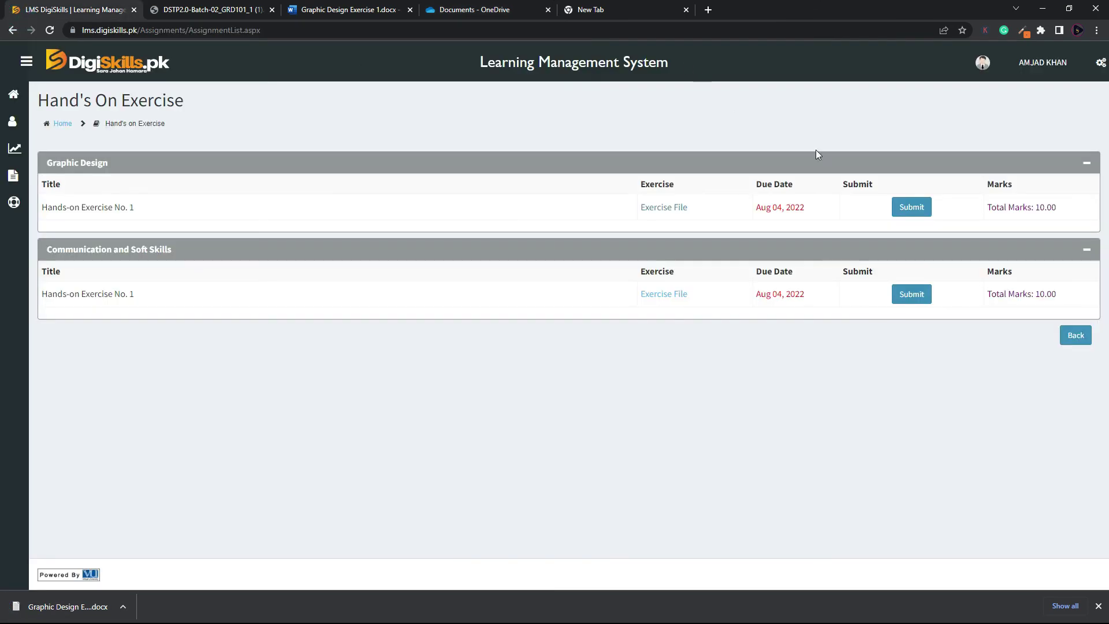
{"action": "left_click", "coordinate": [904, 208]}
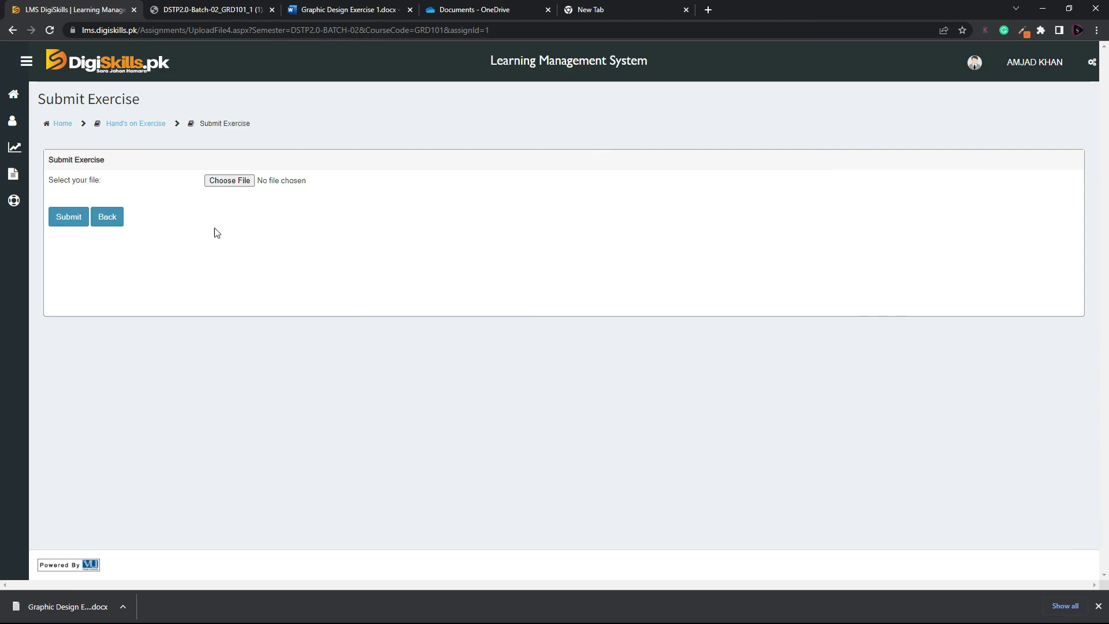
{"action": "left_click", "coordinate": [226, 184]}
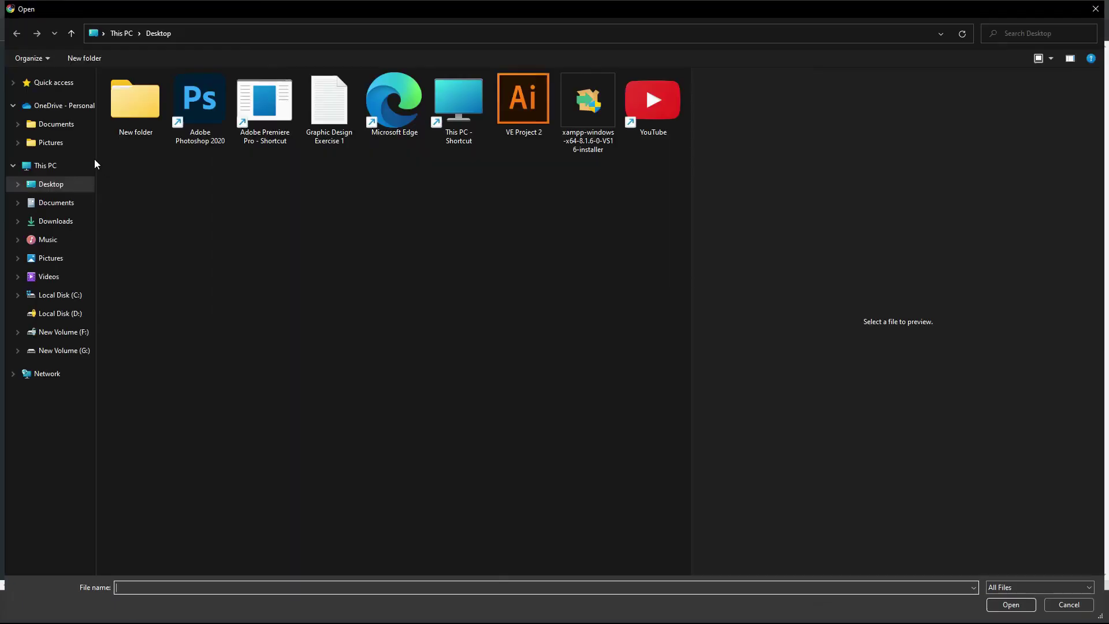
Step: Inspect the file properties of "Graphic Design Exercise 1" on the Desktop to verify its file type
{"action": "left_click", "coordinate": [335, 138]}
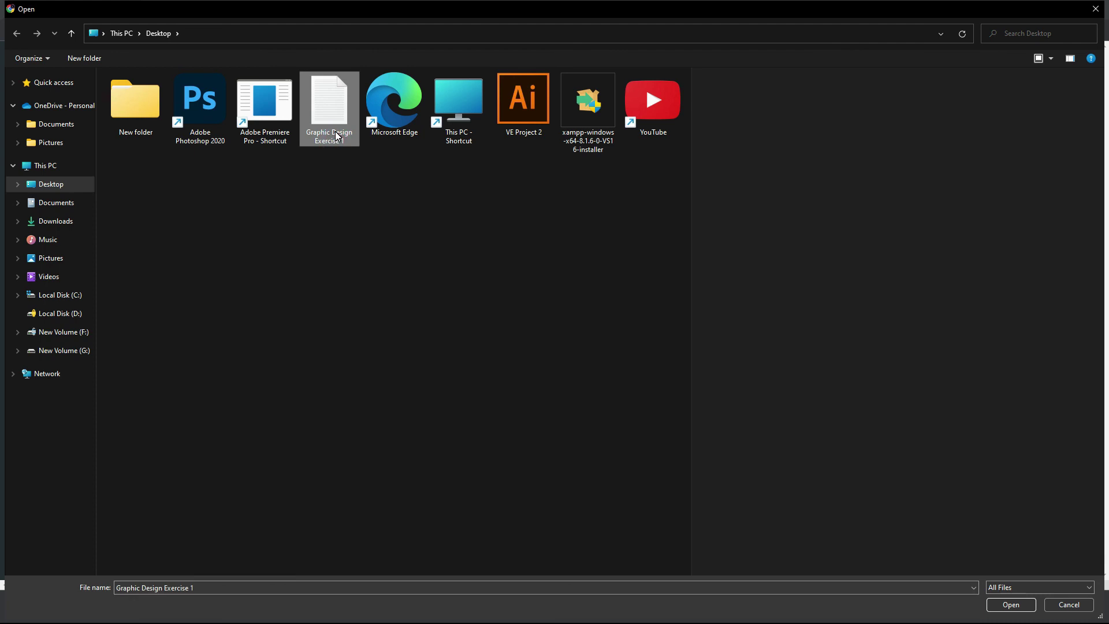
{"action": "right_click", "coordinate": [336, 132]}
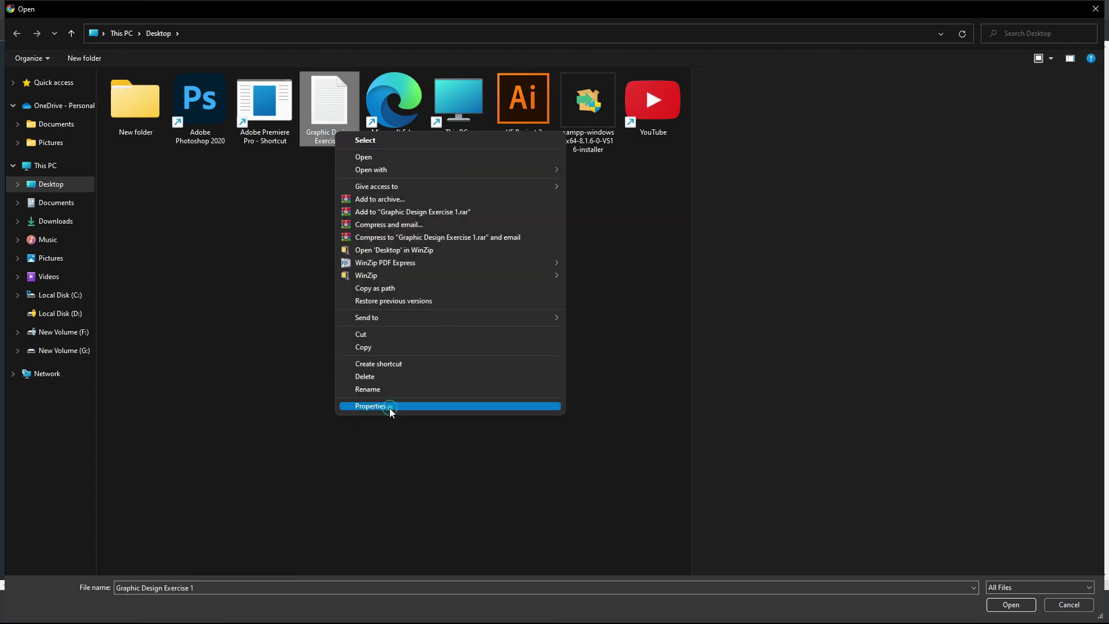
{"action": "left_click", "coordinate": [390, 406]}
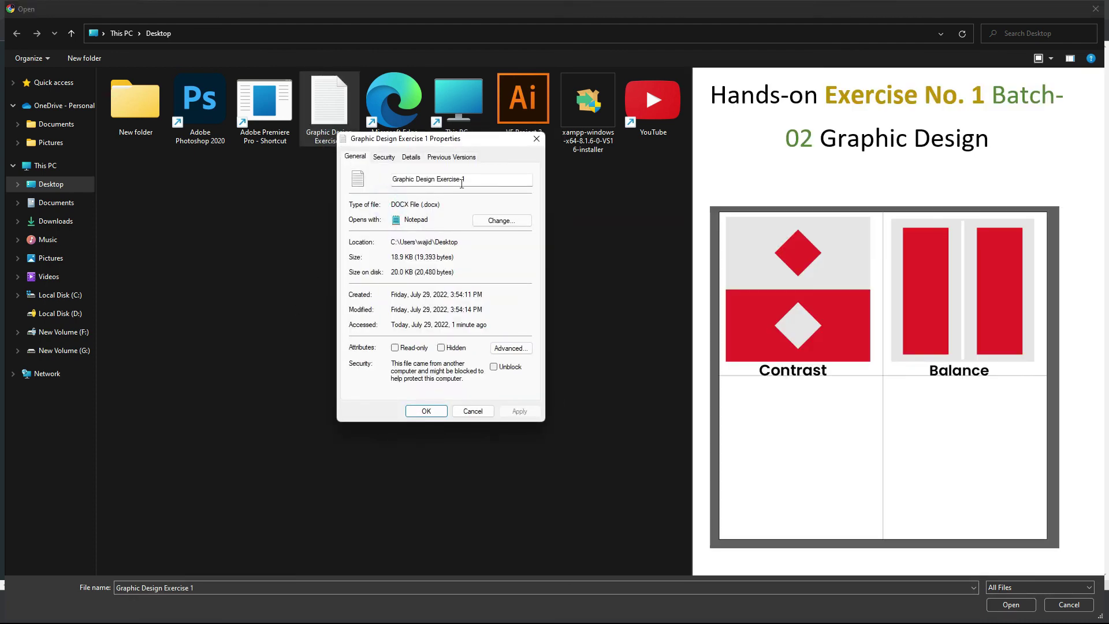
{"action": "left_click", "coordinate": [536, 138]}
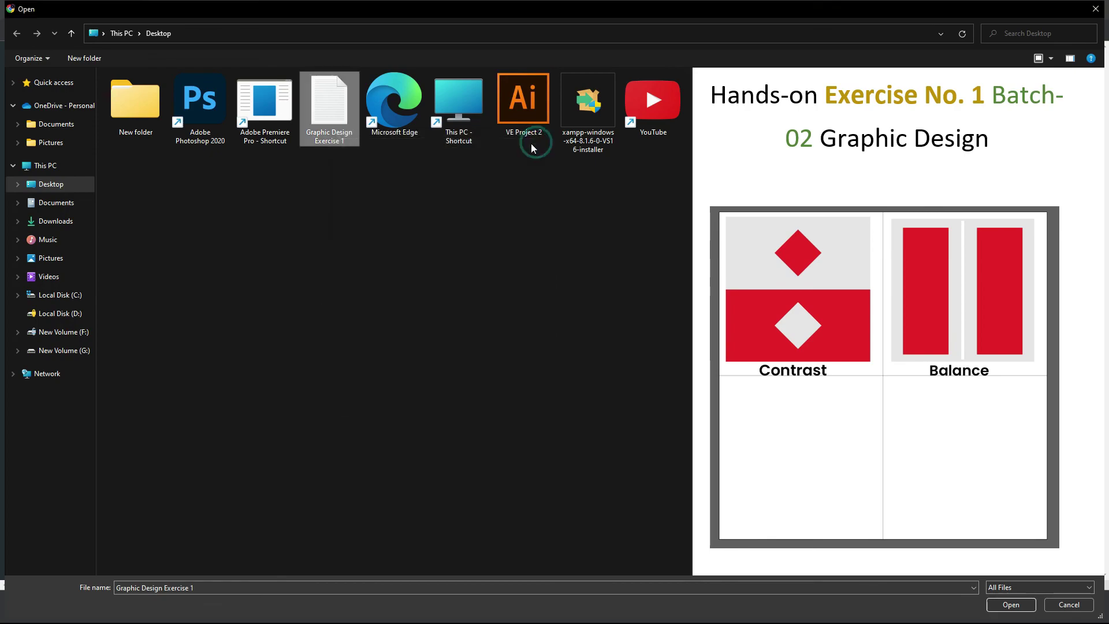
Step: Attach "Graphic Design Exercise 1.docx" from the Desktop and submit the exercise
{"action": "double_click", "coordinate": [332, 134]}
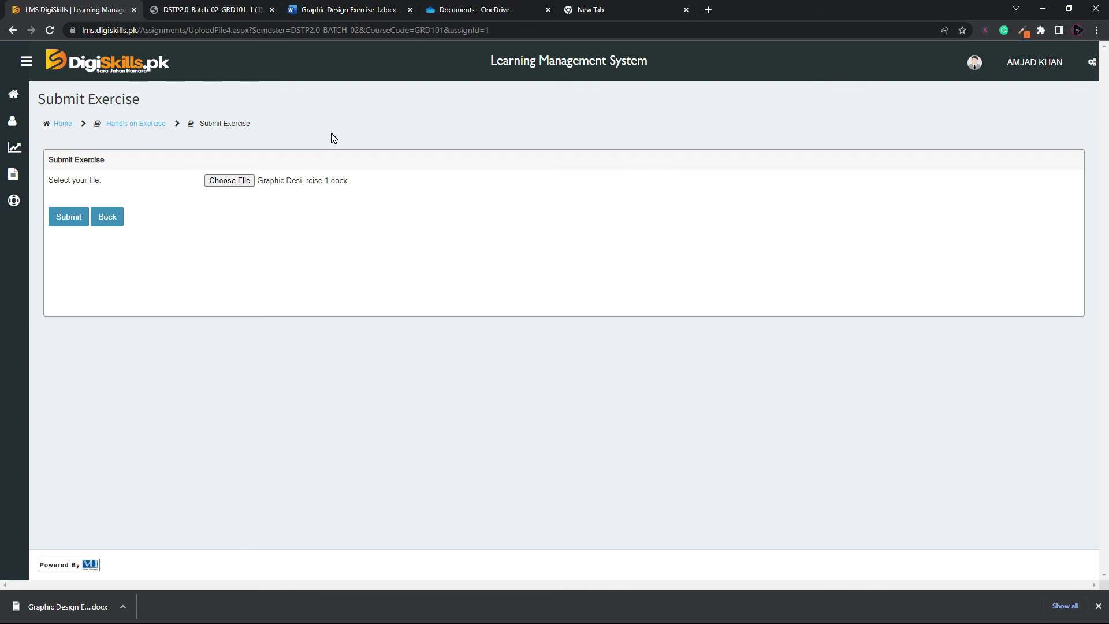
{"action": "left_click", "coordinate": [67, 224]}
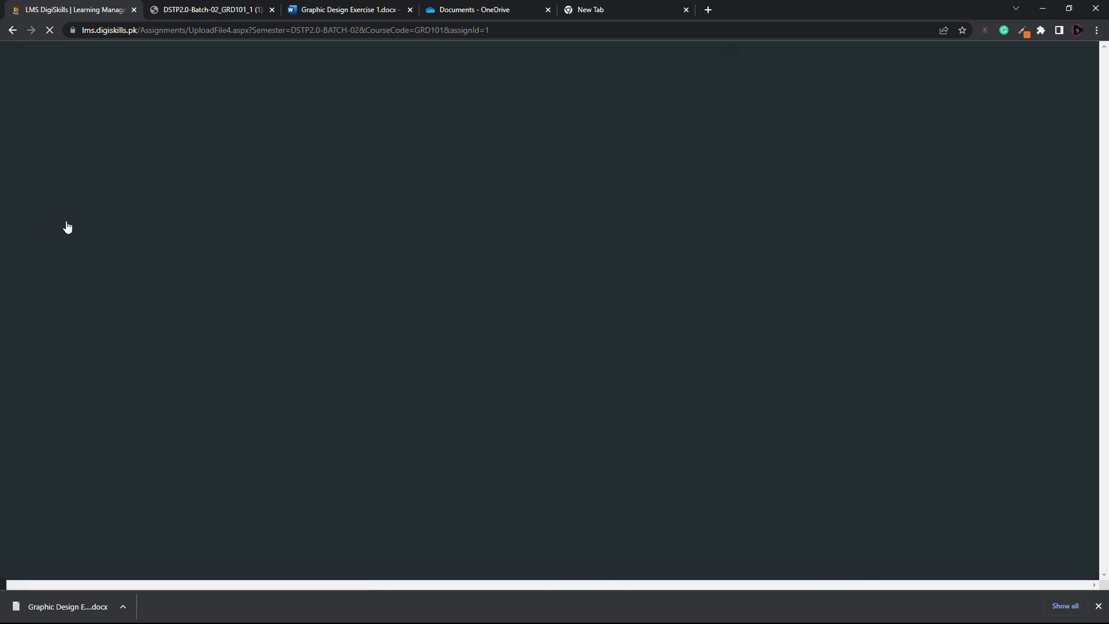